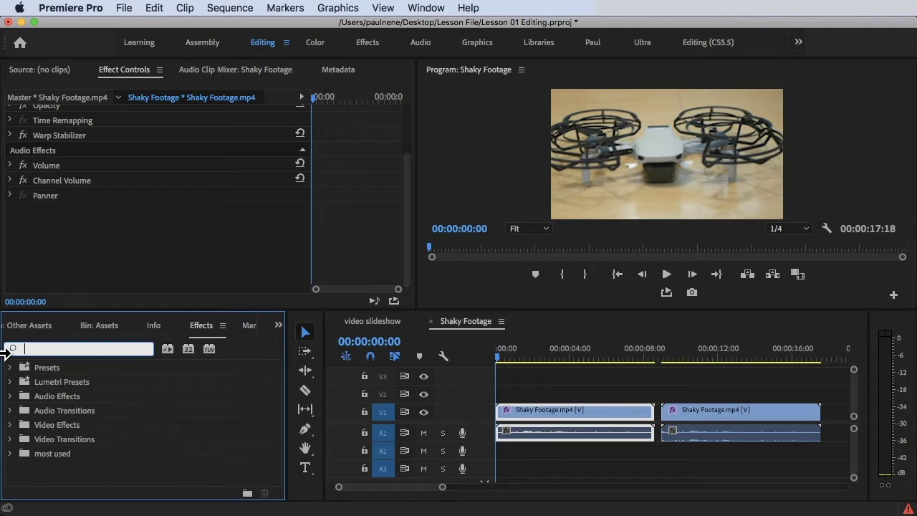
- Bring up the root contents of the Lesson 01 Editing project
drag(504, 356, 307, 363)
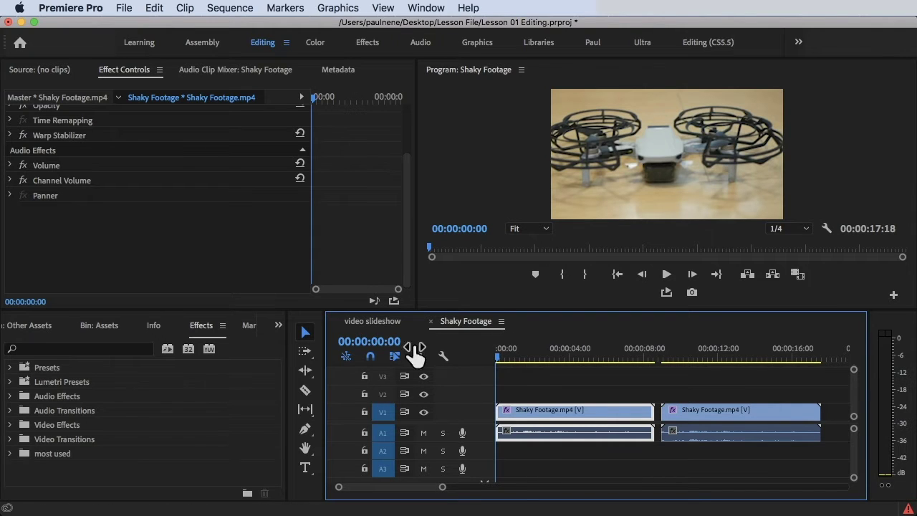
click(96, 329)
click(59, 329)
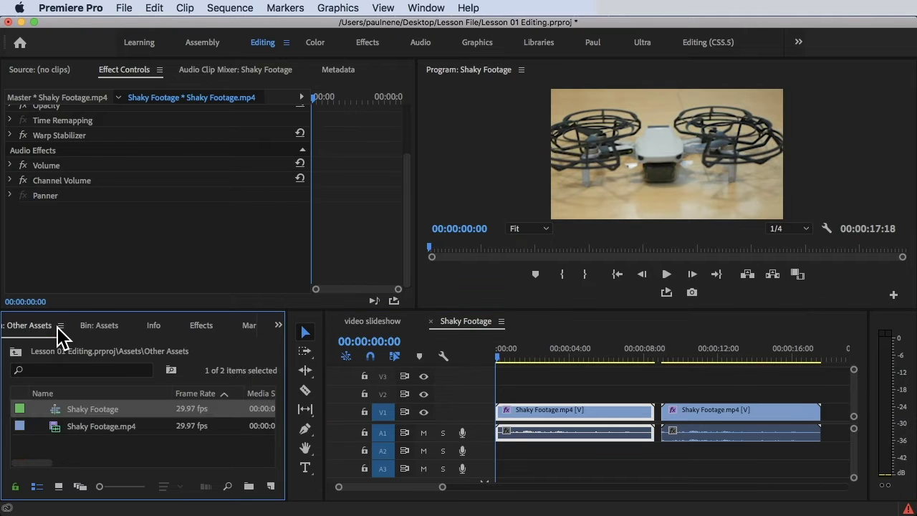
scroll(57, 333, down, 7)
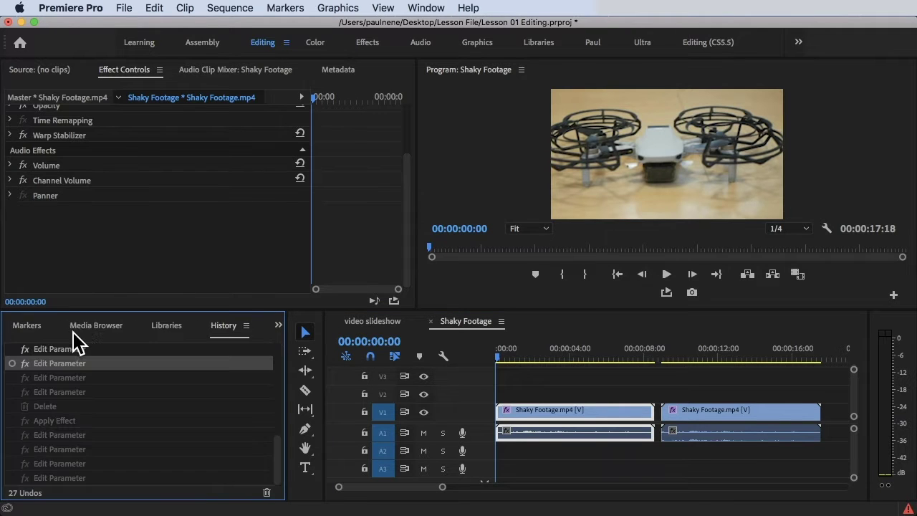
click(278, 325)
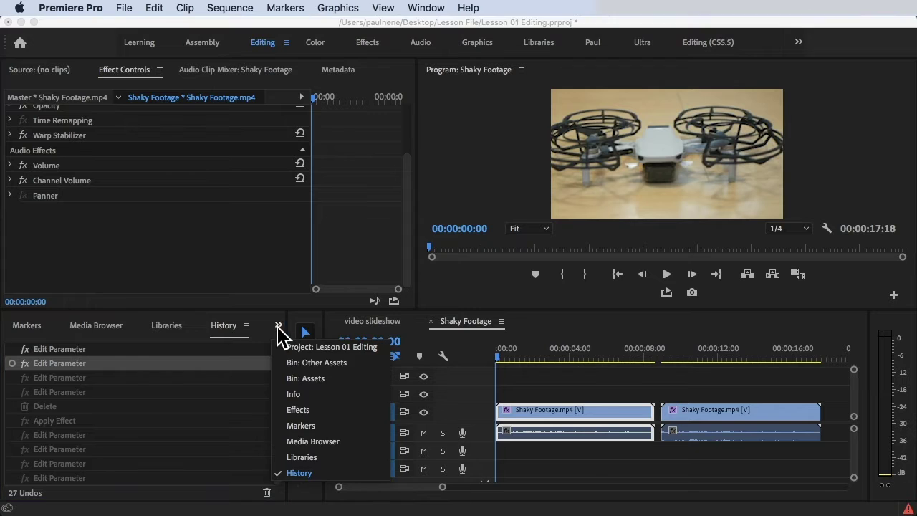
click(336, 350)
scroll(180, 436, down, 5)
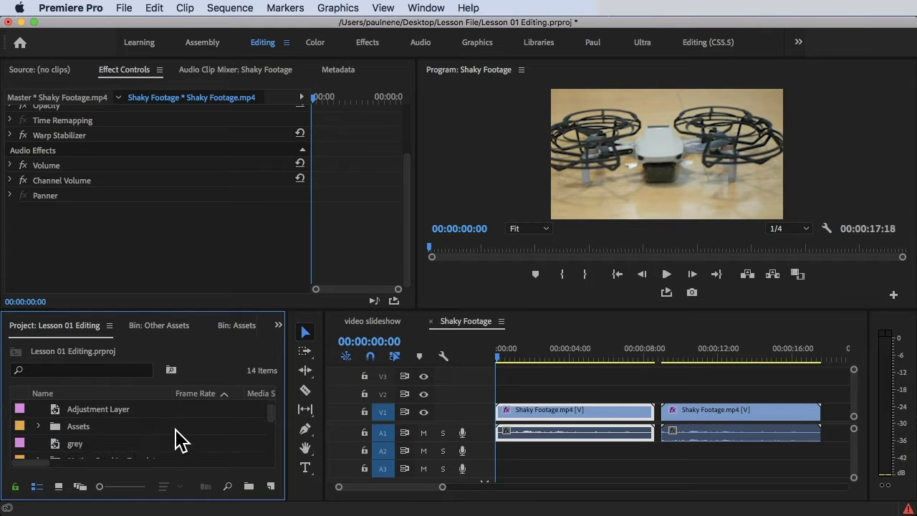
- Create a new adjustment layer at 1920 x 1080, 29.97 fps Non-Drop-Frame, with Square Pixels (1.0)
click(271, 488)
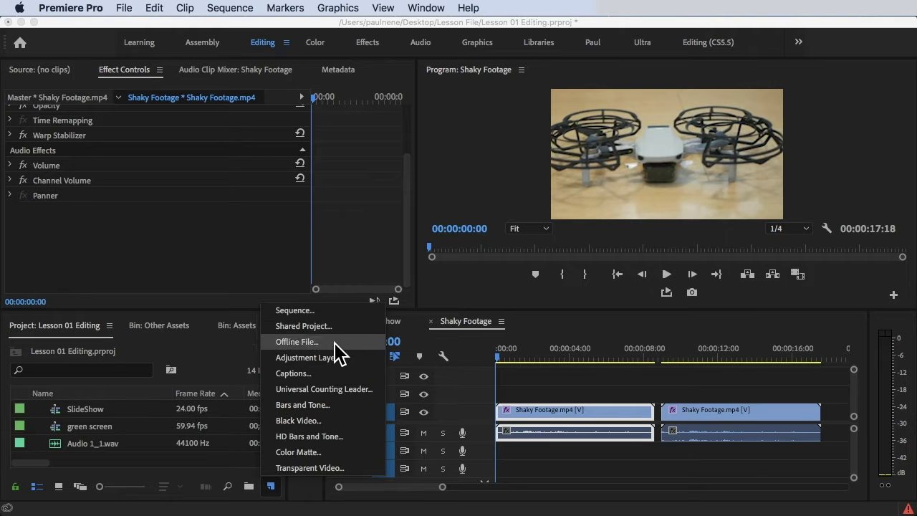
click(350, 360)
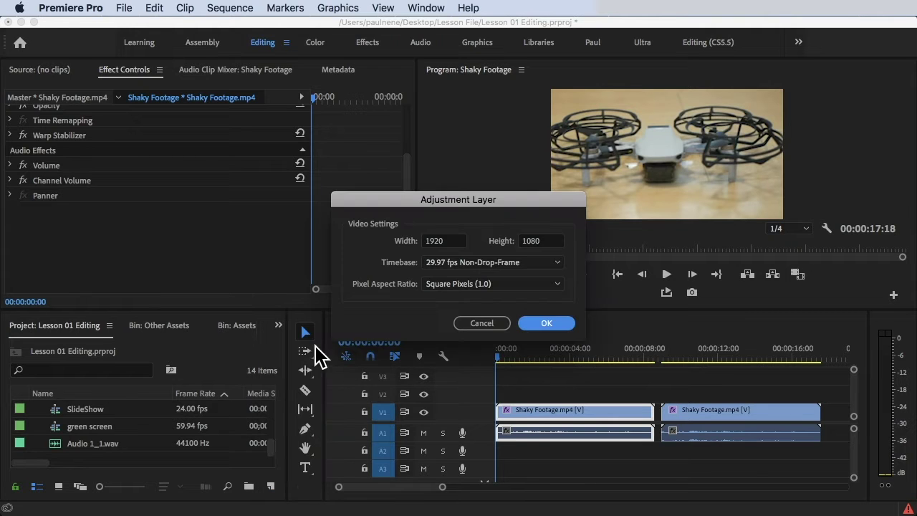
click(516, 285)
click(423, 284)
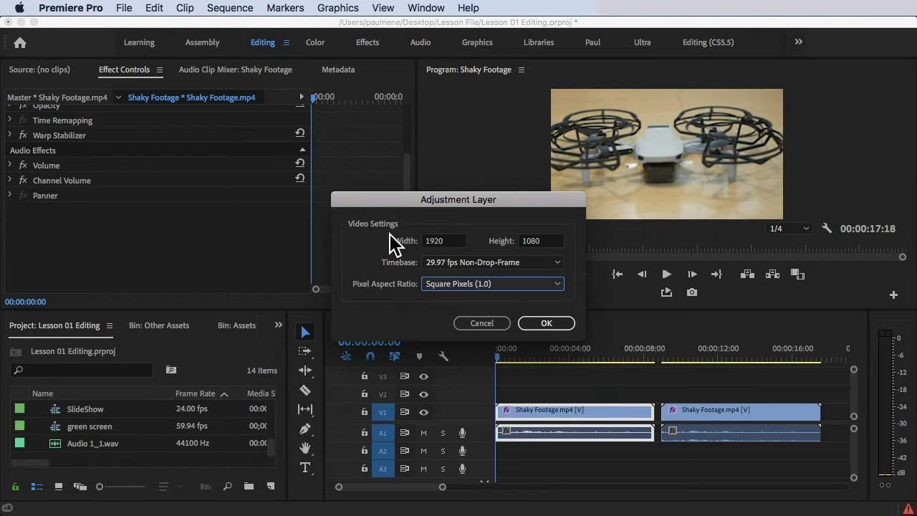
click(548, 326)
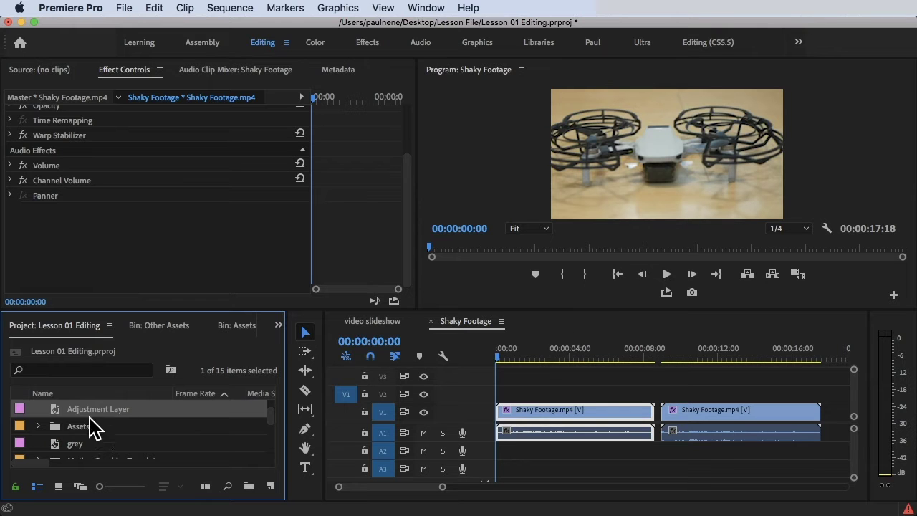
- Place the new adjustment layer on track V2 above the first Shaky Footage clip, starting about 1.5 seconds in
click(89, 409)
click(49, 414)
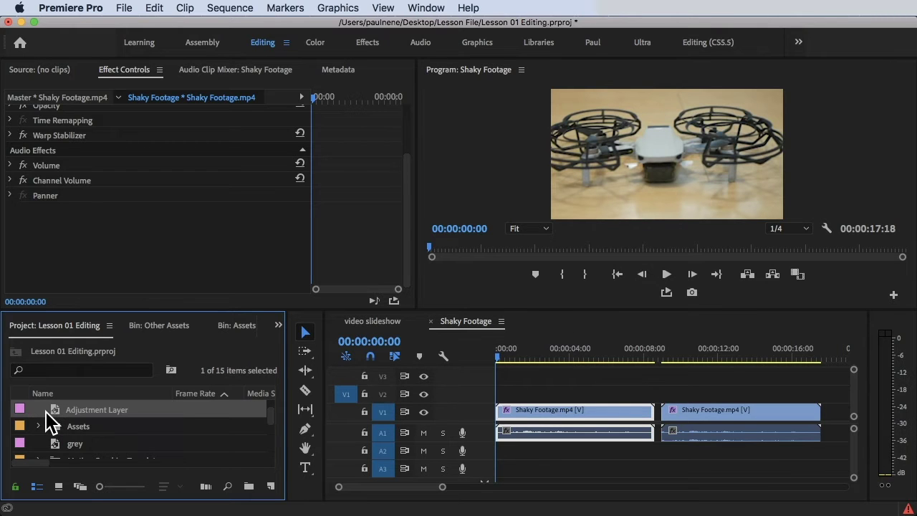
drag(48, 422, 527, 397)
drag(549, 356, 545, 356)
key(equal)
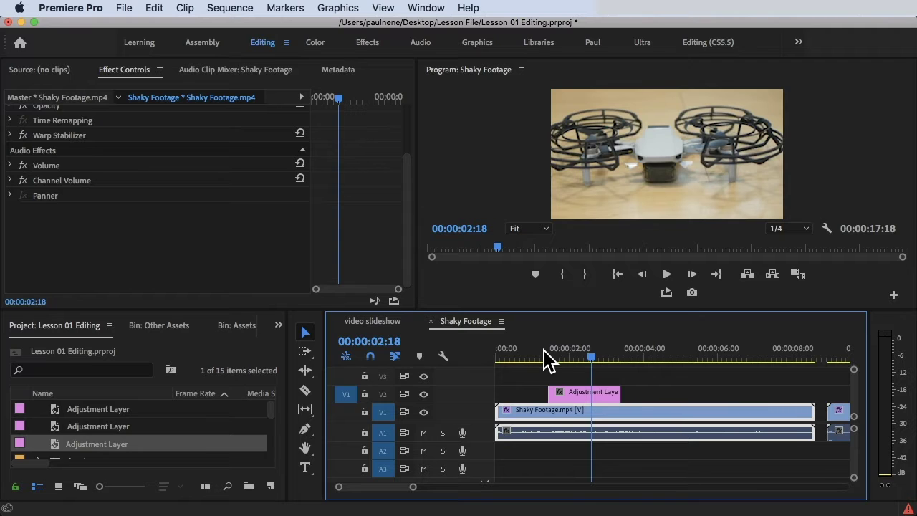
- Find the Wave Warp effect by searching for "wave warp" and apply it to the adjustment layer on V2
drag(601, 350, 557, 352)
click(578, 395)
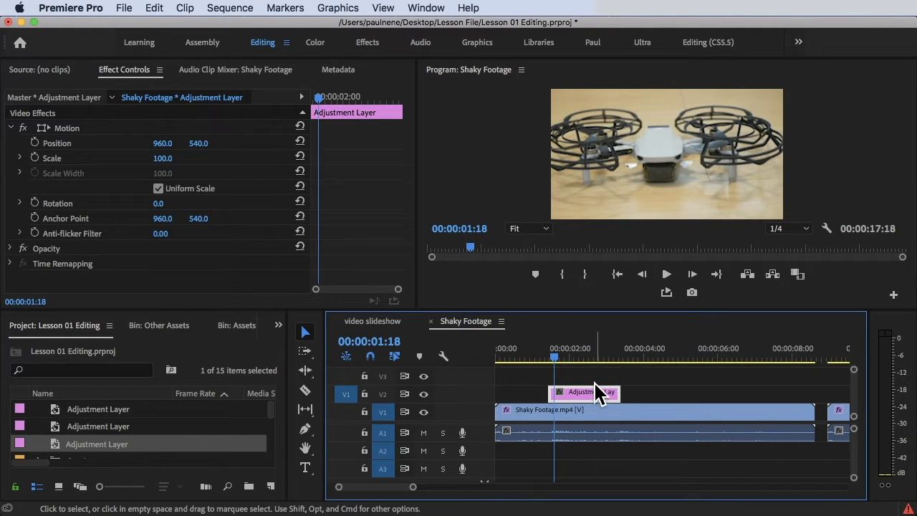
click(235, 327)
click(278, 325)
click(301, 353)
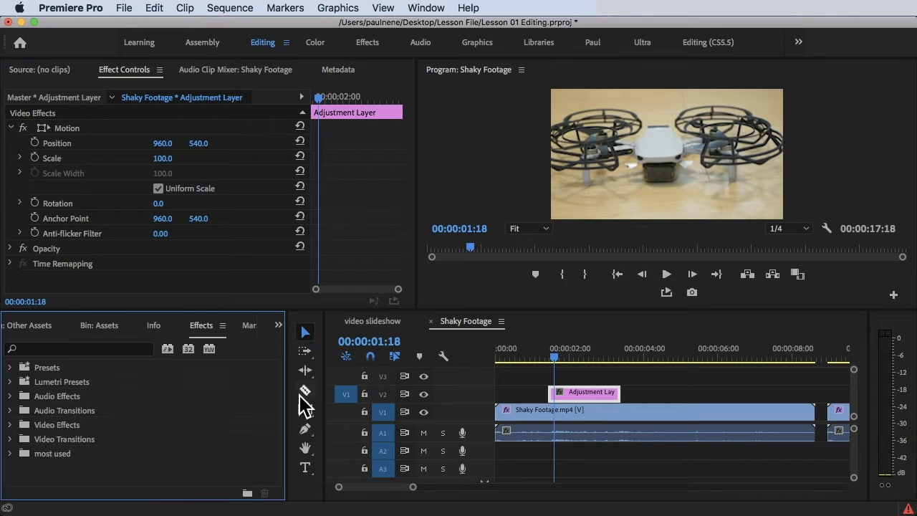
click(79, 350)
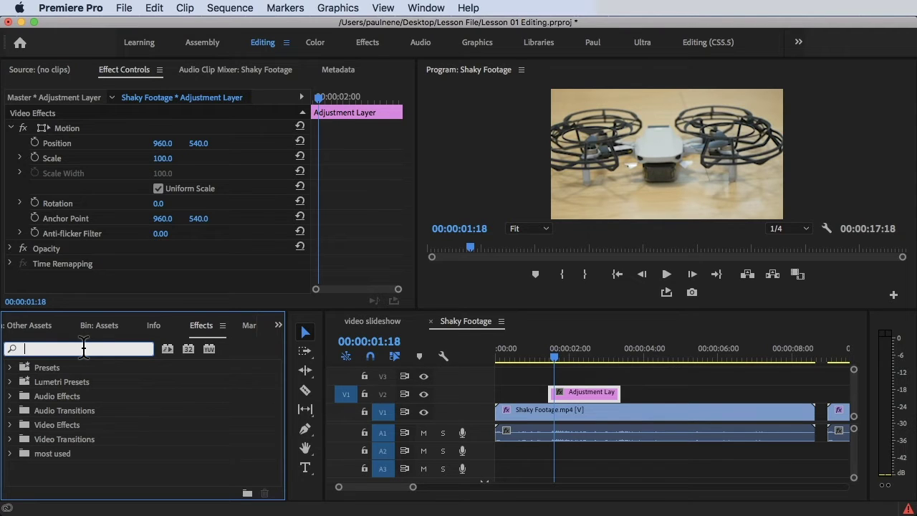
text(wa)
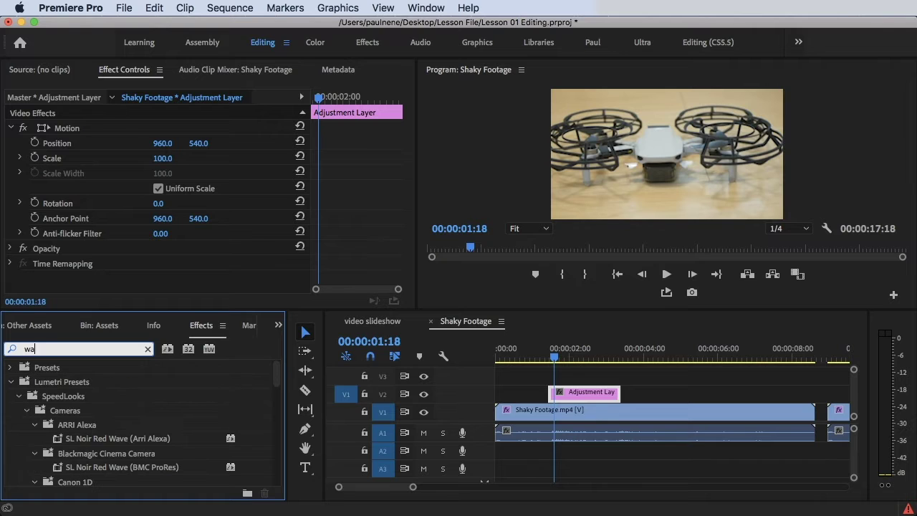
text(ve warp)
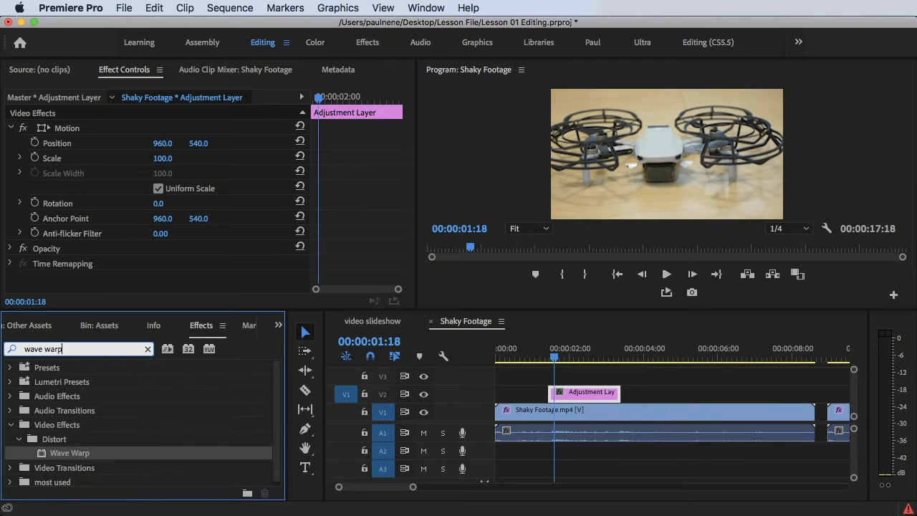
click(57, 453)
mouse_move(57, 455)
mouse_down()
mouse_move(569, 371)
mouse_move(576, 398)
mouse_up()
- Play back the sequence under the adjustment layer to preview the Wave Warp effect
mouse_move(555, 365)
mouse_down()
mouse_move(601, 363)
mouse_move(555, 363)
mouse_up()
key(space)
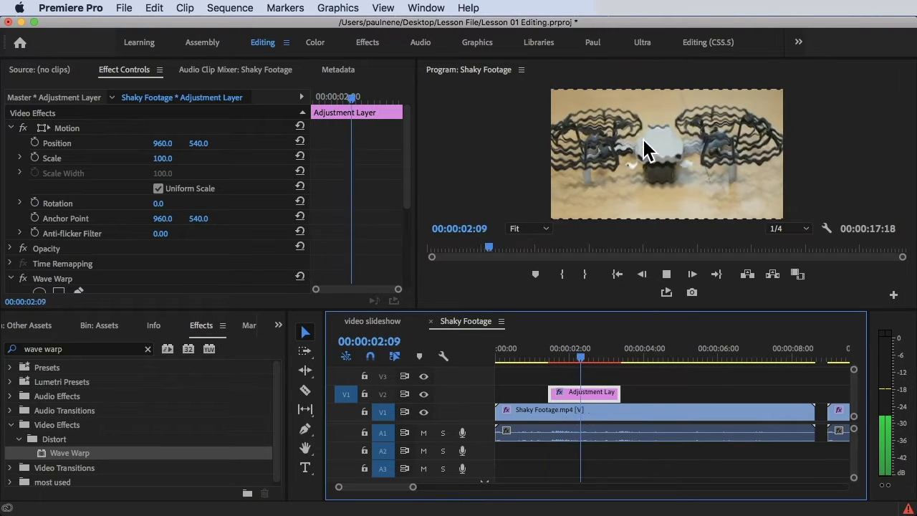
click(552, 410)
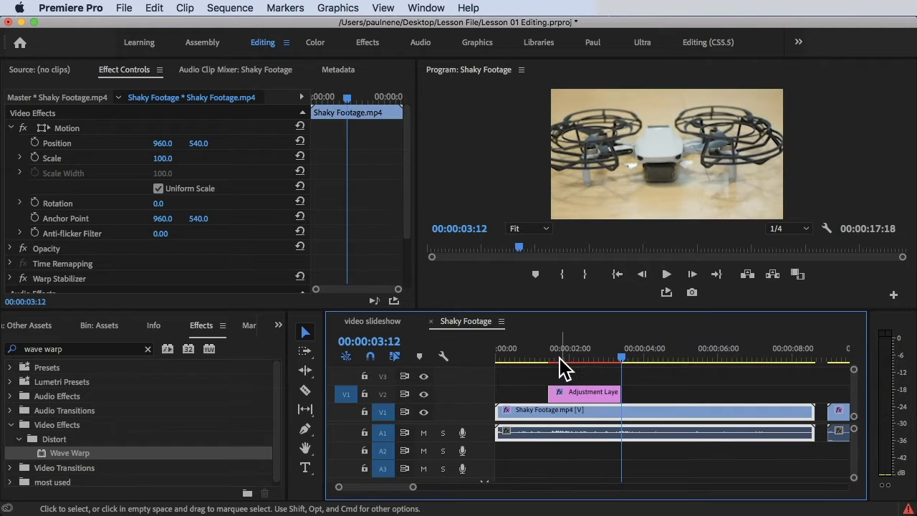
- Set the Wave Type of the adjustment layer's Wave Warp effect to Noise
click(580, 391)
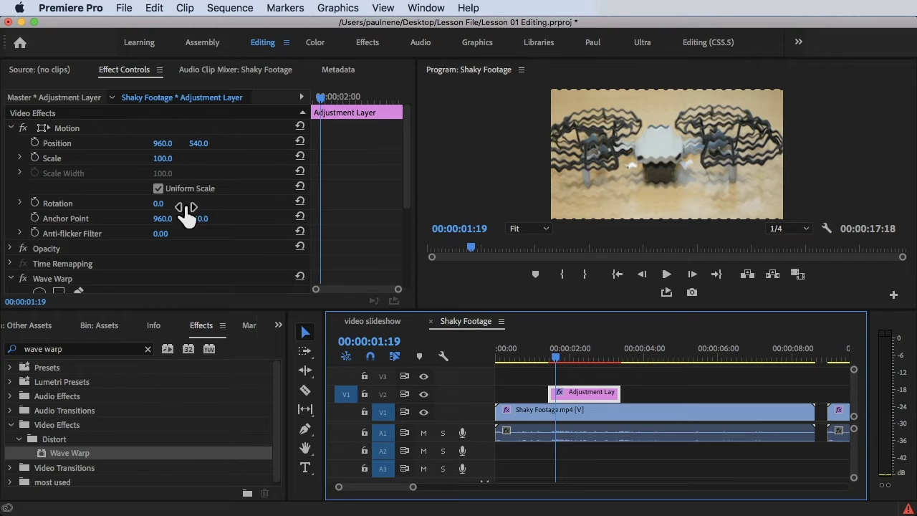
click(137, 78)
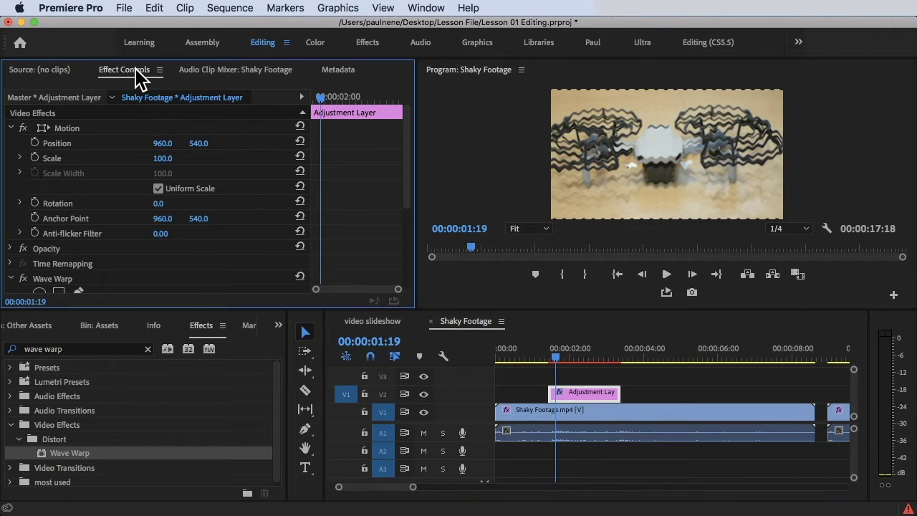
scroll(129, 218, down, 2)
scroll(129, 222, down, 1)
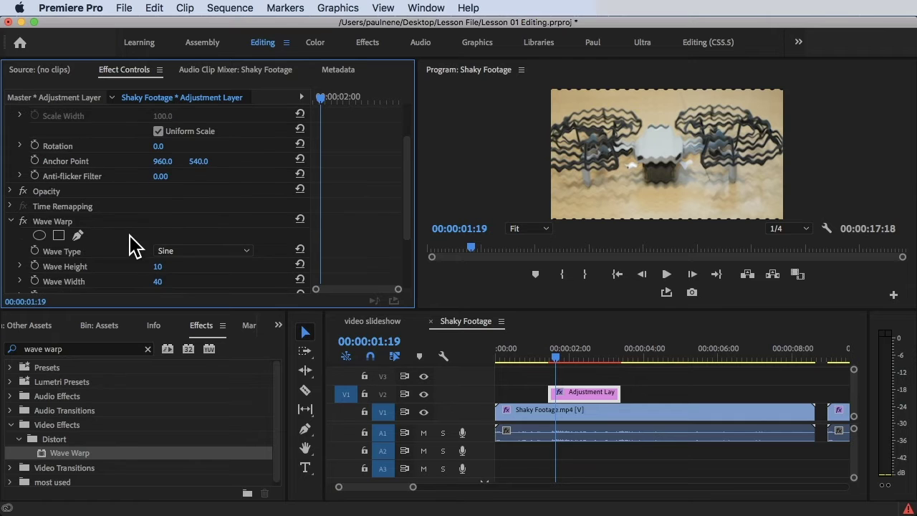
scroll(137, 246, down, 2)
scroll(55, 201, down, 2)
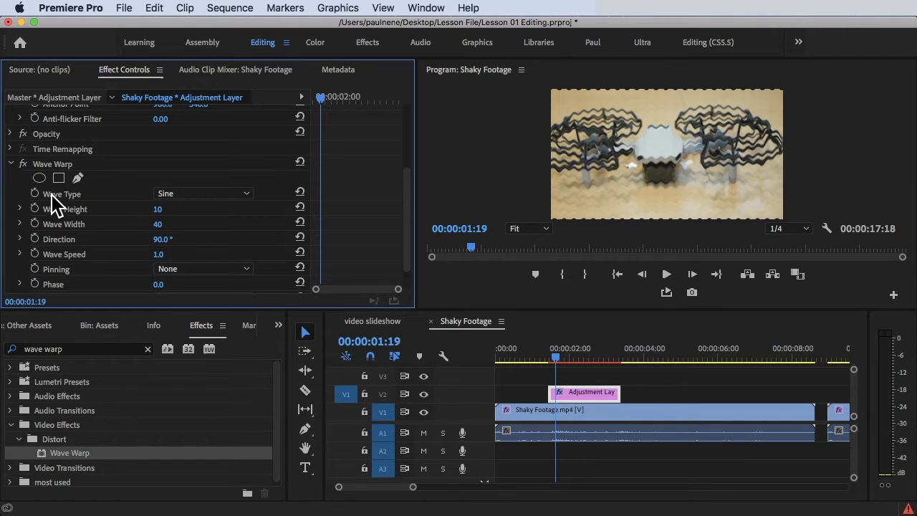
scroll(54, 175, down, 1)
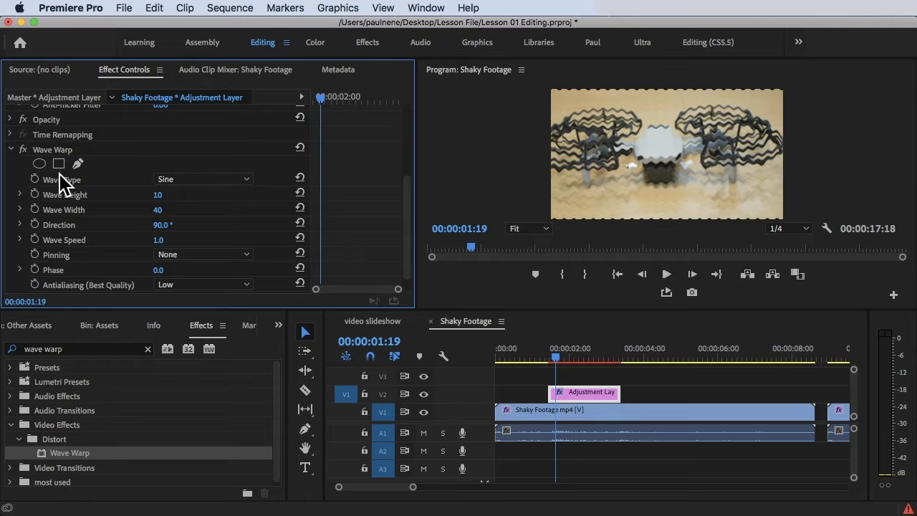
click(246, 180)
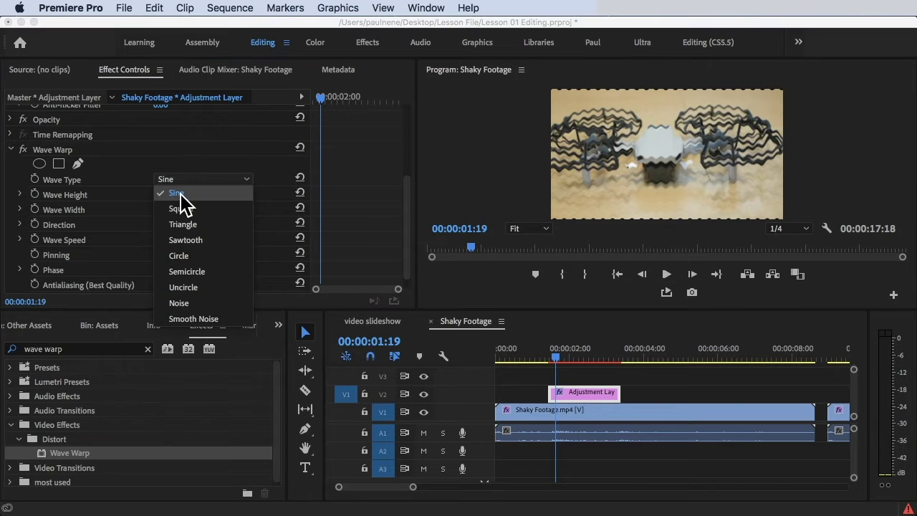
click(196, 307)
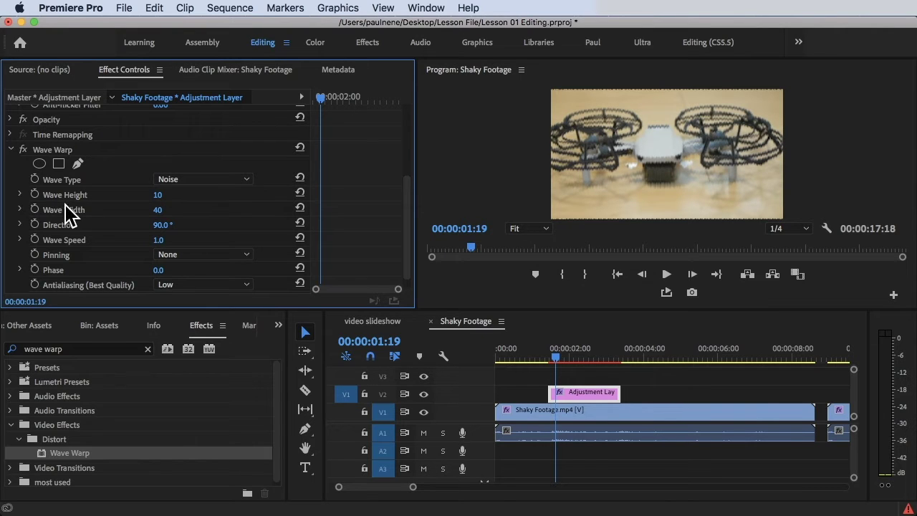
- Adjust the Wave Warp effect's Wave Height to 31
drag(157, 195, 190, 195)
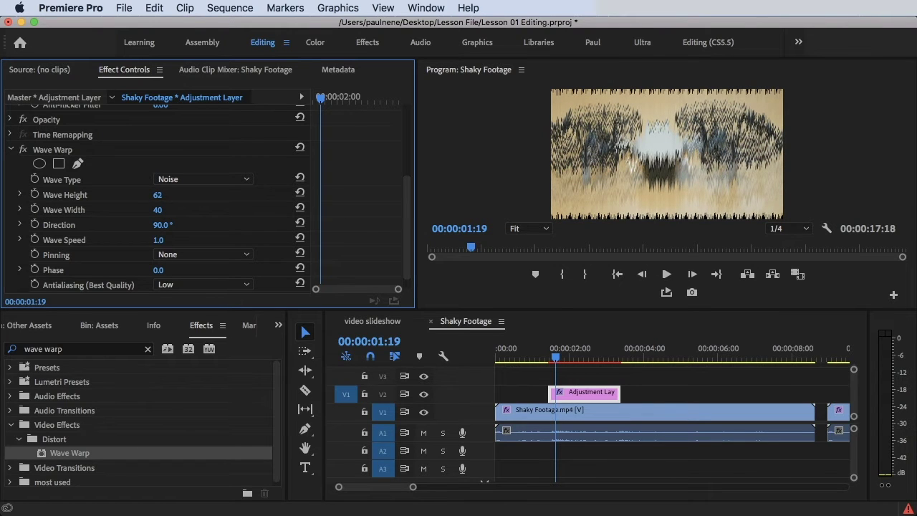
drag(190, 195, 199, 195)
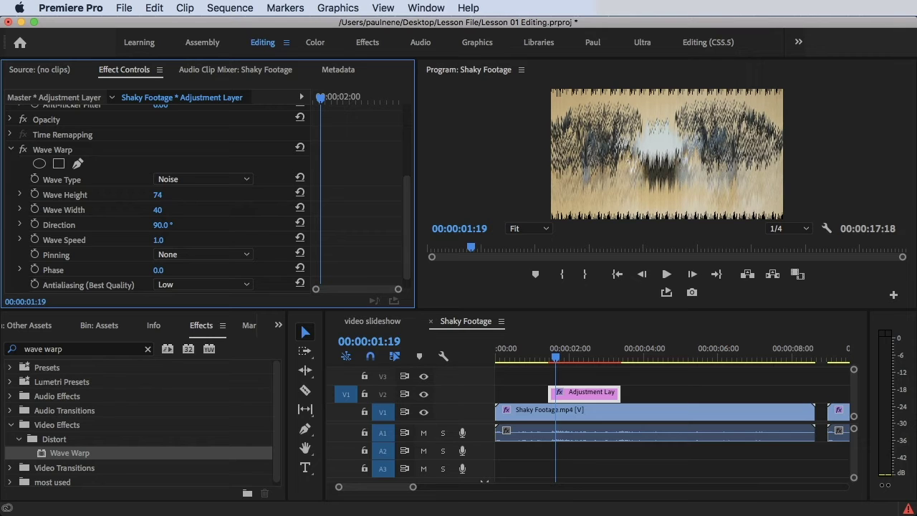
mouse_move(194, 195)
mouse_down()
mouse_move(165, 195)
mouse_move(178, 195)
mouse_up()
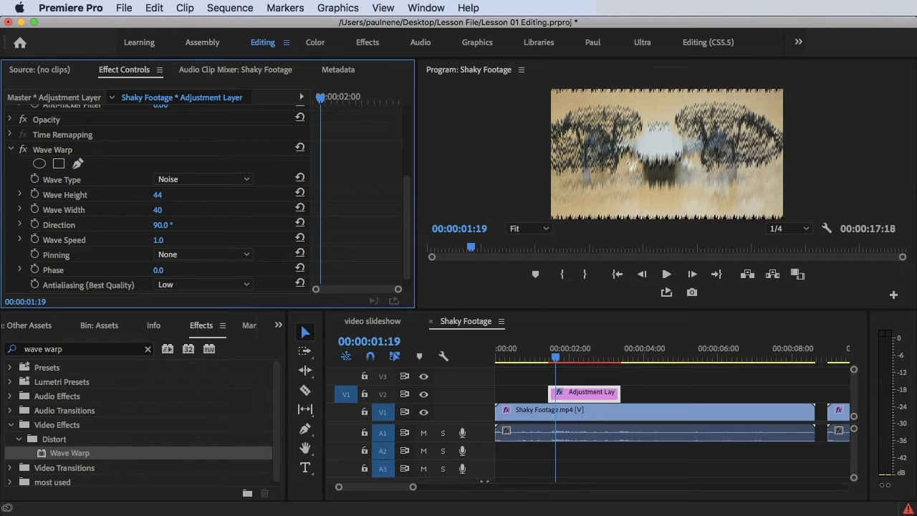
drag(169, 195, 169, 196)
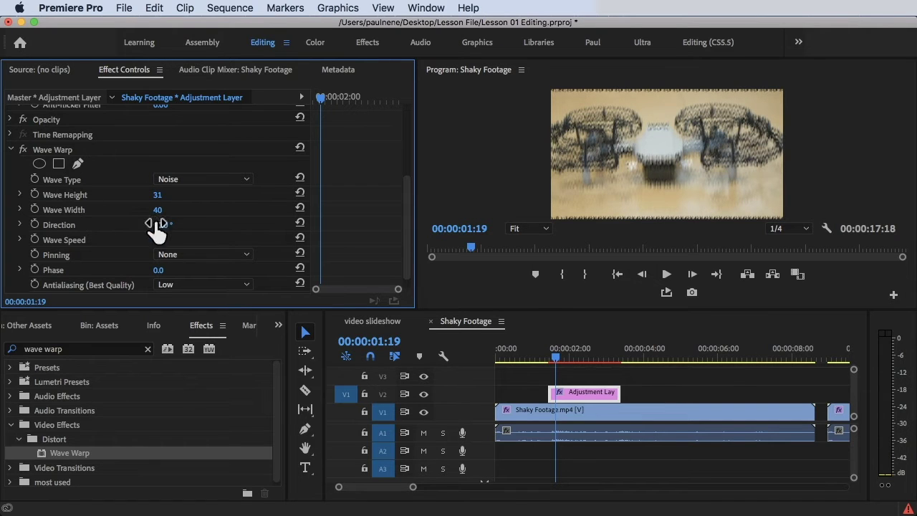
- Try several Wave Width values for the Wave Warp effect and settle on 2256
drag(157, 210, 129, 210)
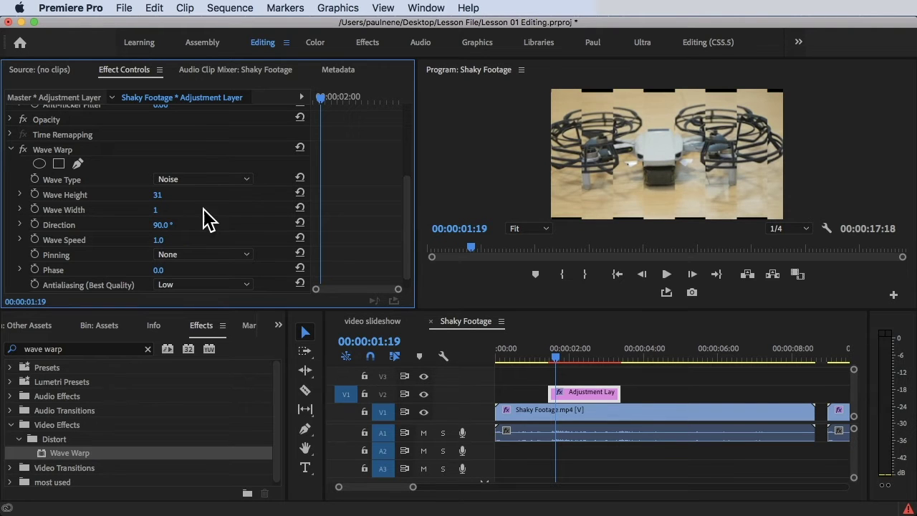
drag(157, 210, 172, 210)
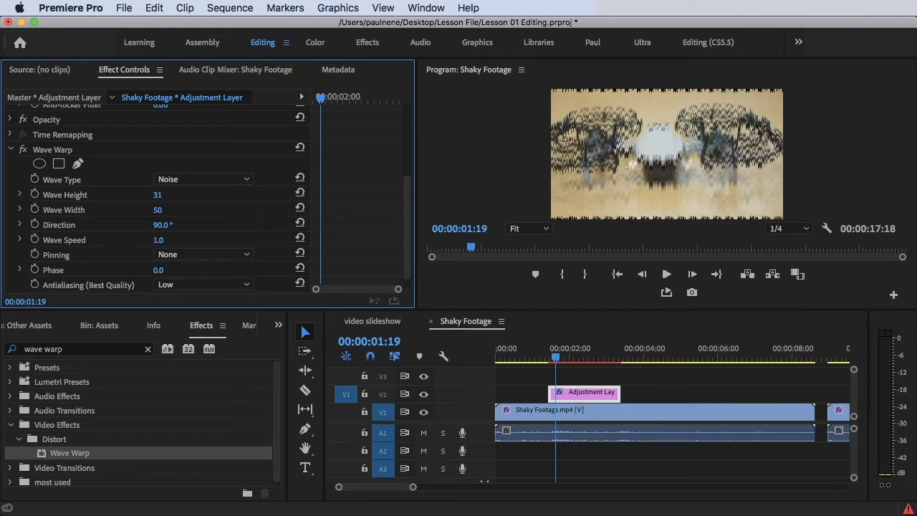
drag(172, 210, 752, 210)
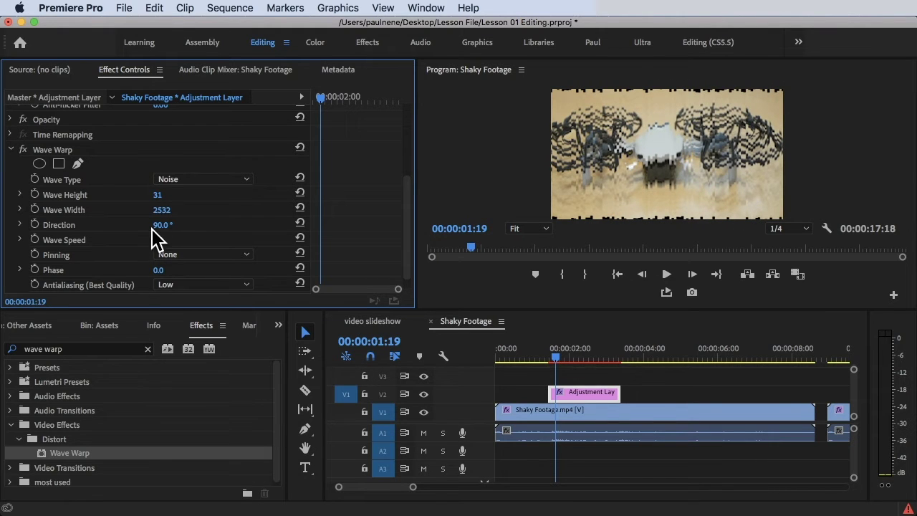
drag(161, 210, 30, 210)
drag(162, 210, 94, 210)
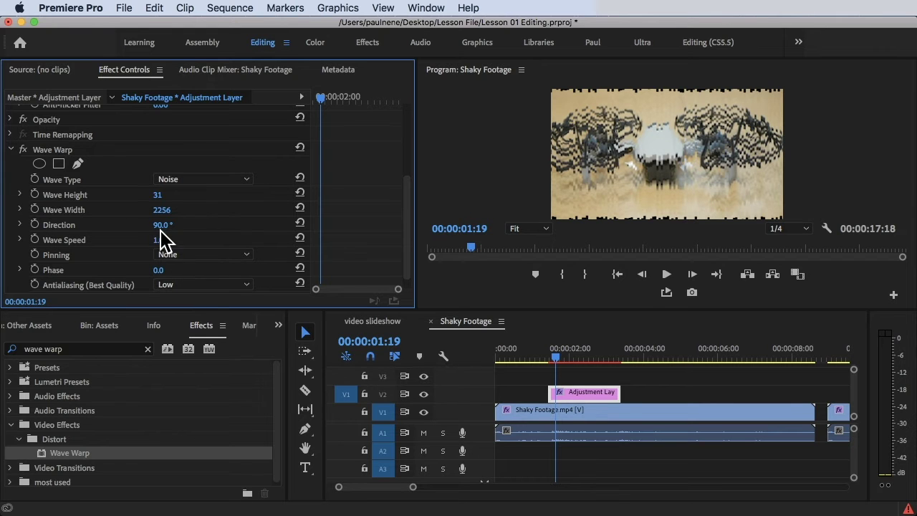
- Try a Wave Warp direction of 115° and undo the change
drag(162, 225, 289, 242)
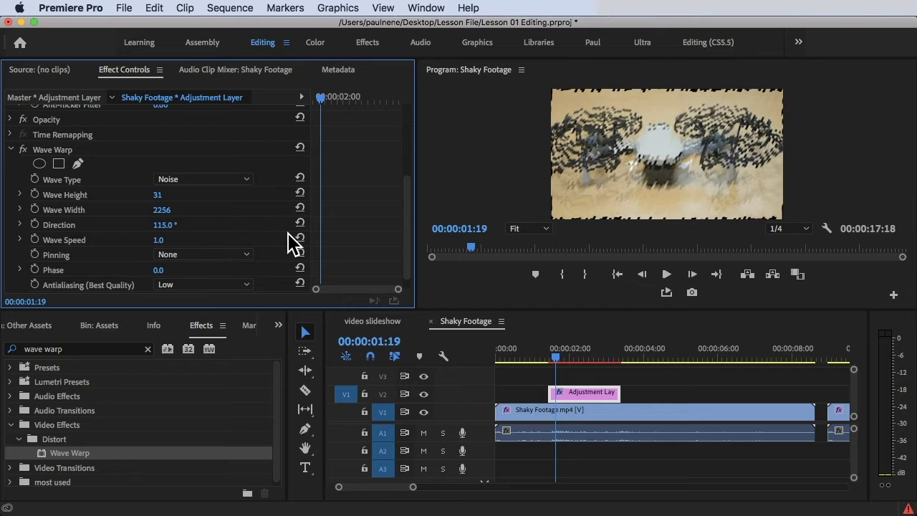
key(super+z)
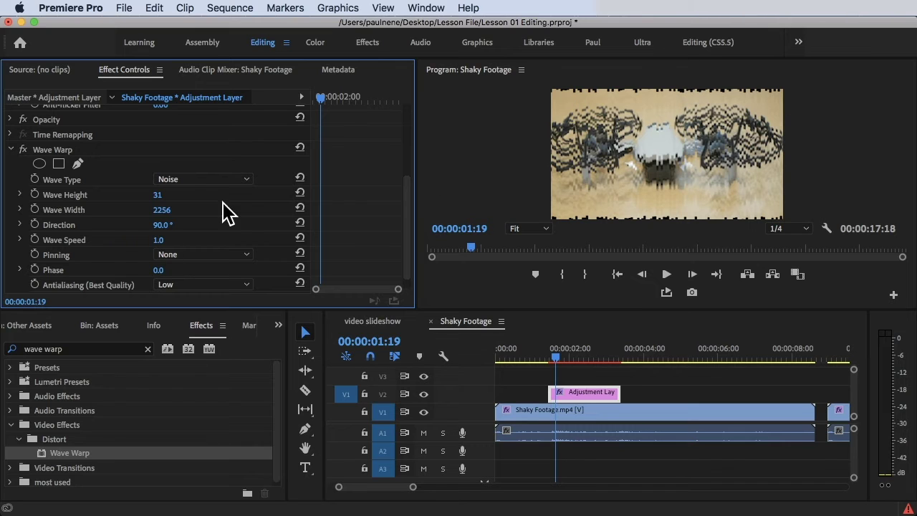
- Set the Wave Warp effect's Pinning to All Edges and keep its Antialiasing at Low
click(206, 255)
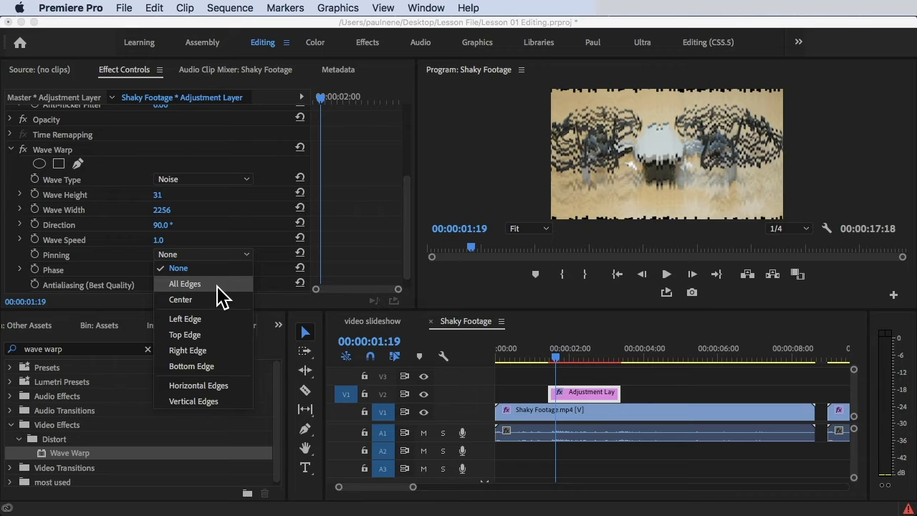
click(185, 284)
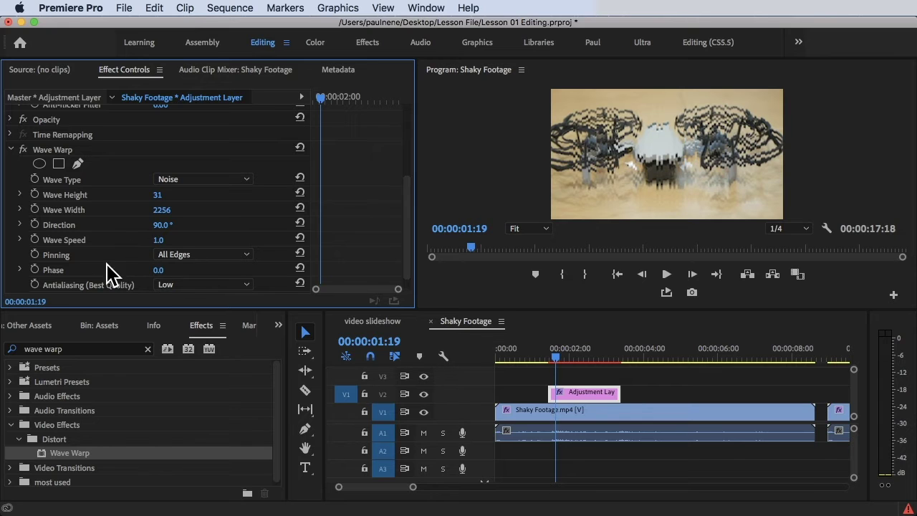
scroll(109, 290, down, 1)
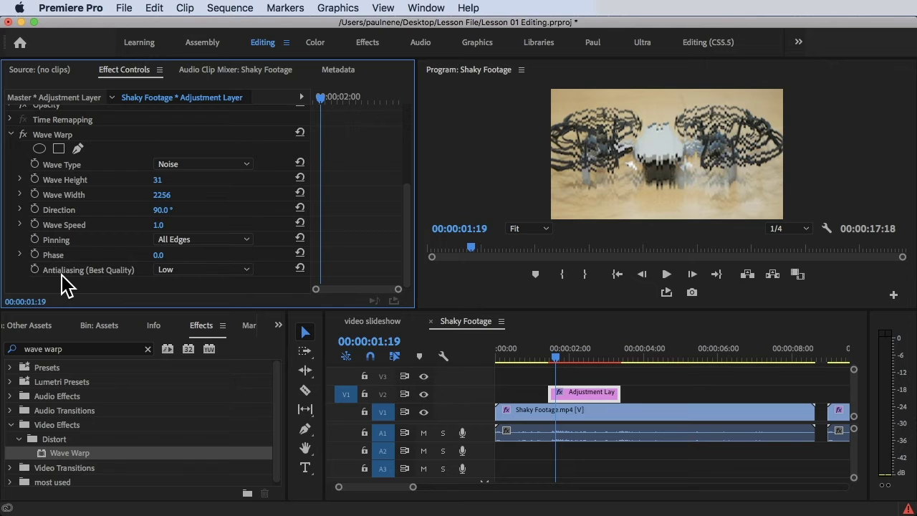
click(166, 275)
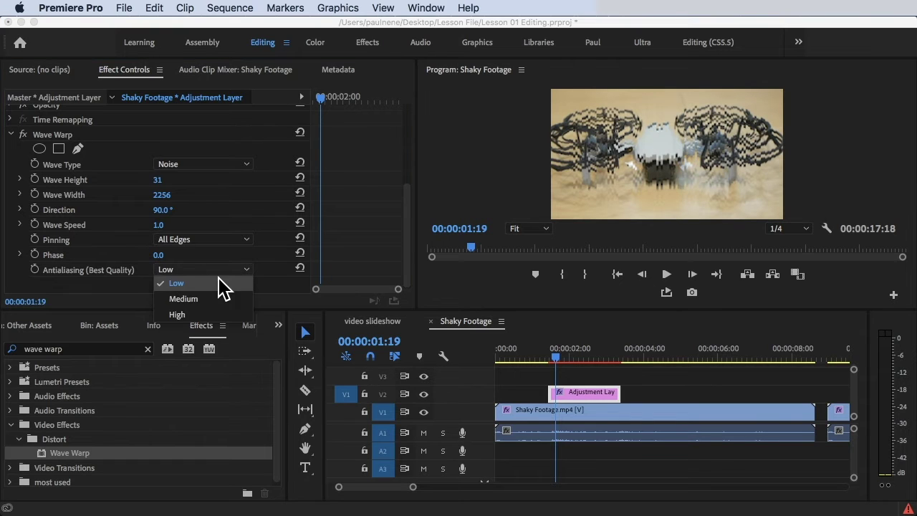
click(156, 285)
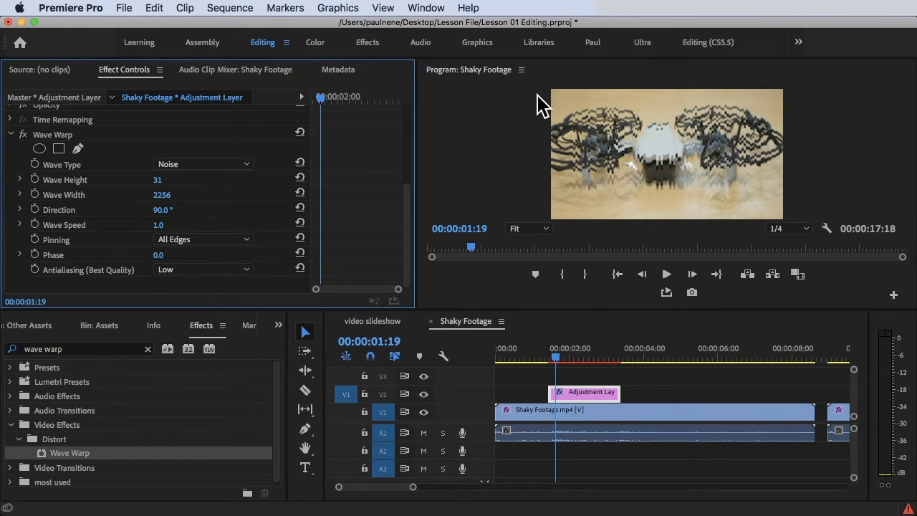
- Play back and scrub the section of the Shaky Footage sequence covered by the adjustment layer to review the distortion
mouse_move(559, 349)
mouse_down()
mouse_move(547, 356)
mouse_move(566, 352)
mouse_up()
key(space)
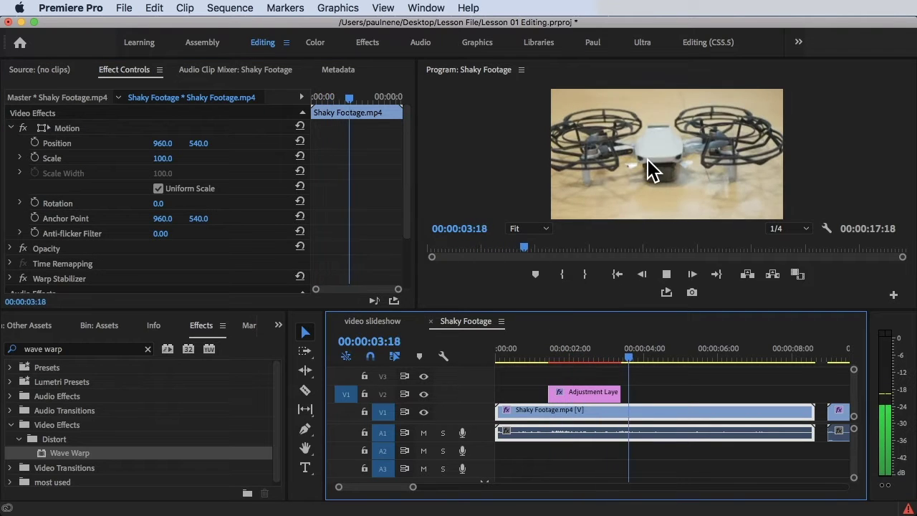
key(space)
mouse_move(570, 356)
mouse_down()
mouse_move(612, 356)
mouse_move(573, 352)
mouse_up()
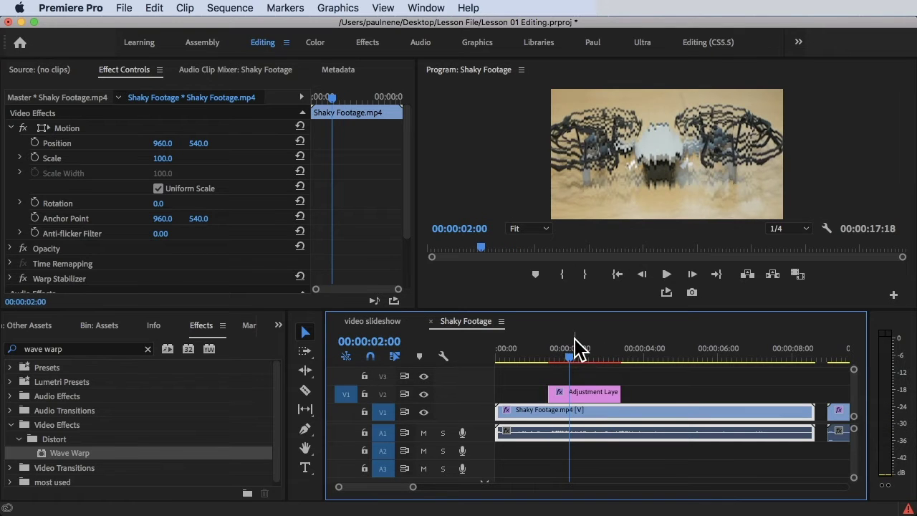
key(space)
key(space)
key(space)
key(space)
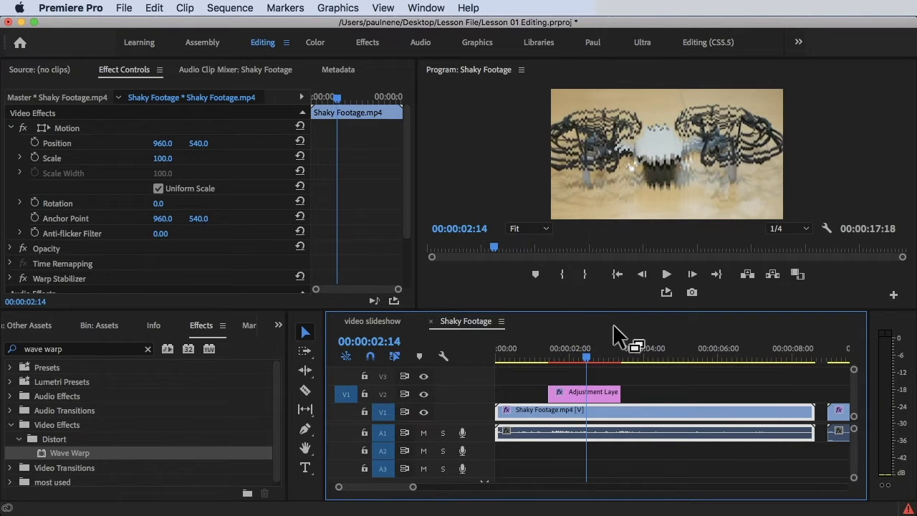
drag(581, 349, 552, 352)
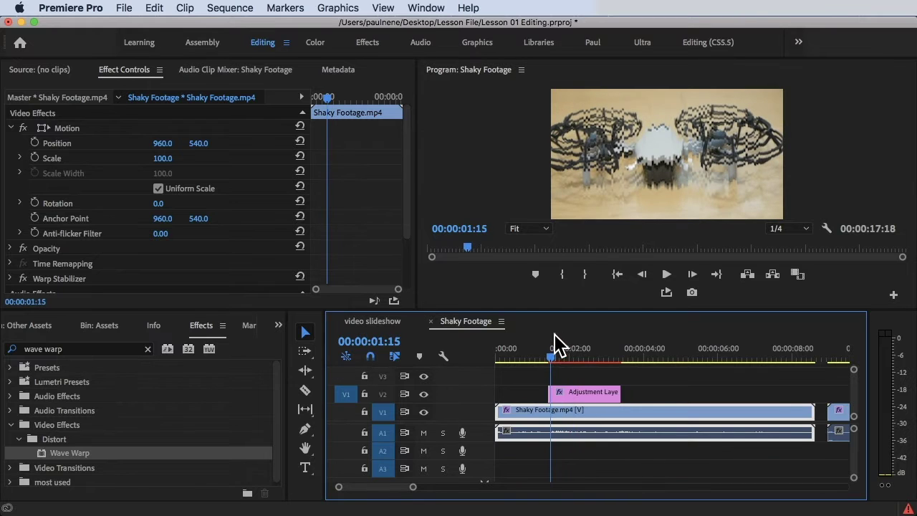
- Use the Razor tool to split the adjustment layer around the single frame at 00:00:01:25
click(560, 356)
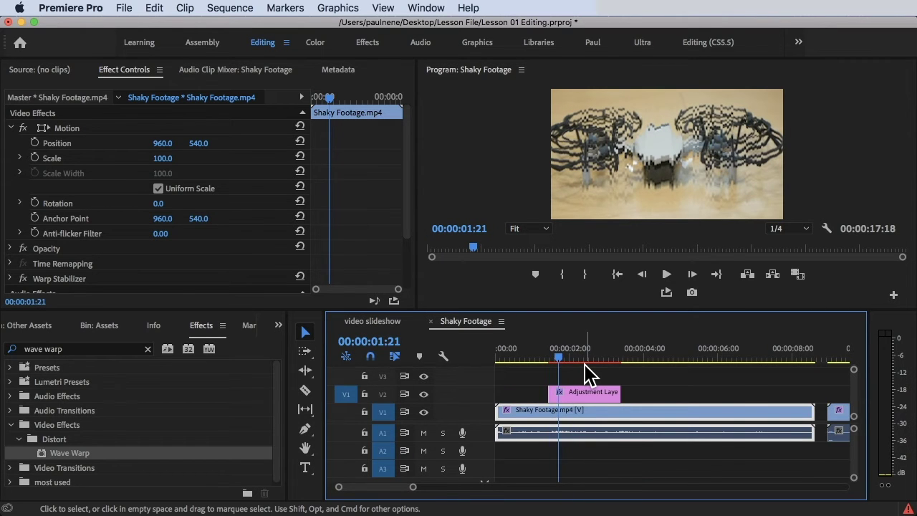
key(=)
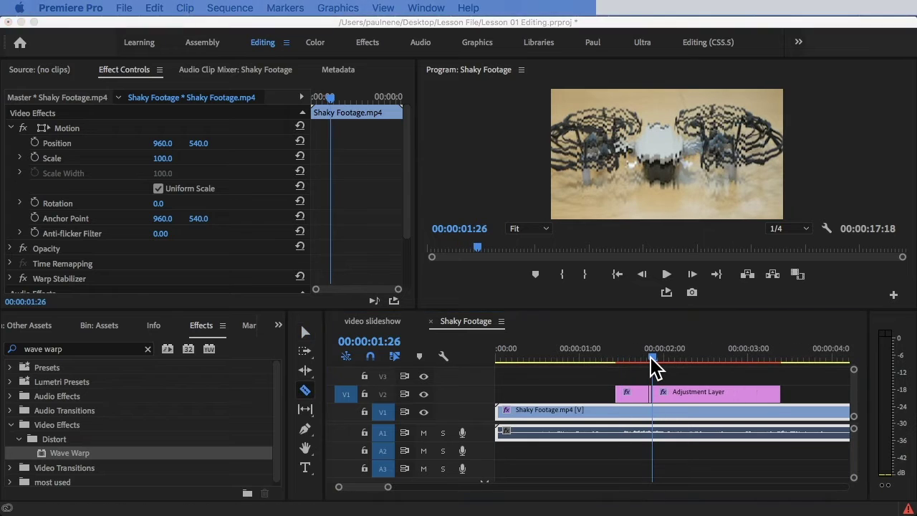
click(651, 357)
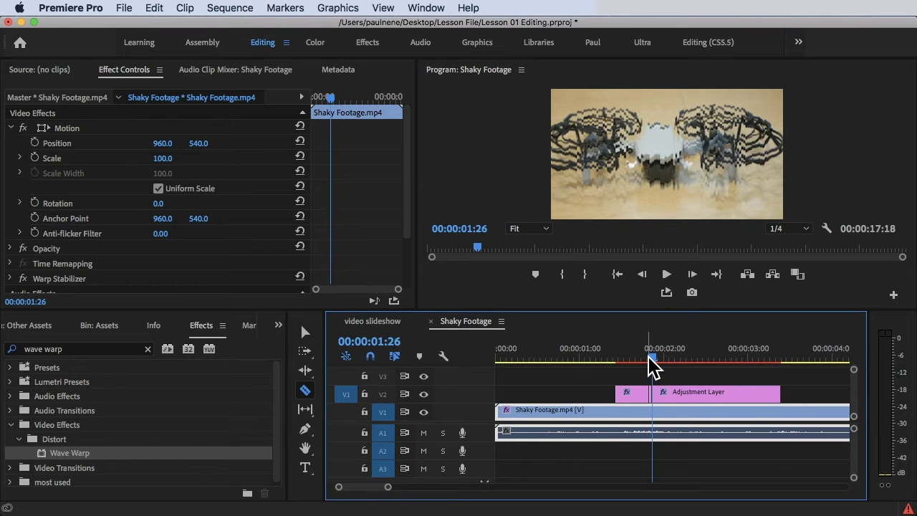
scroll(651, 367, up, 5)
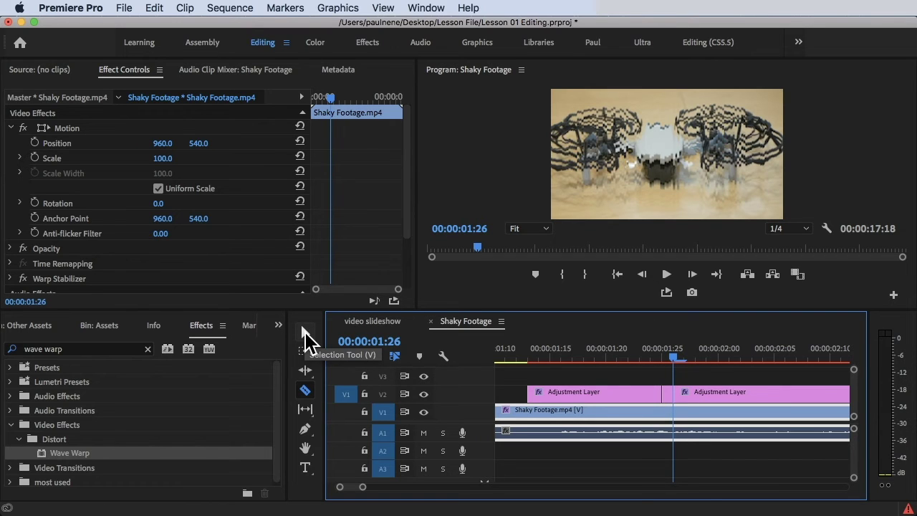
click(304, 331)
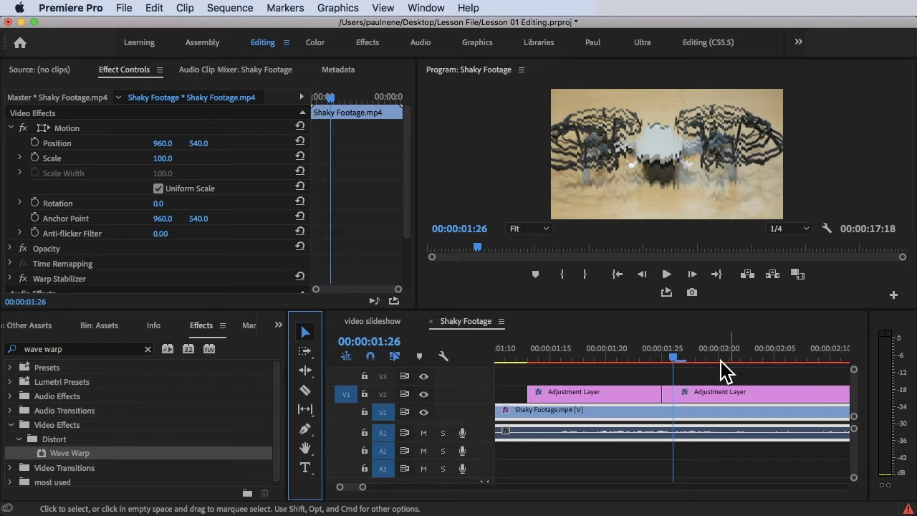
click(660, 357)
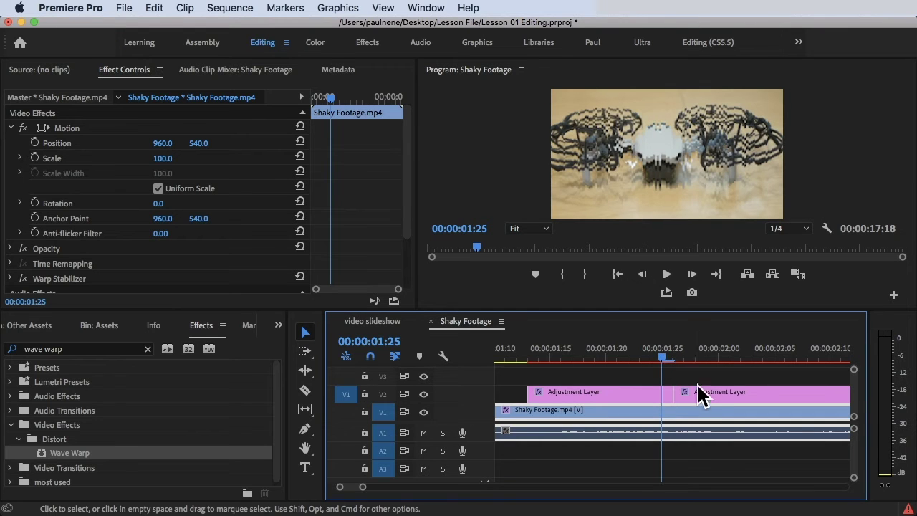
- Delete the adjustment layer portions before and after 00:00:01:25, keeping only a one-frame piece
click(701, 392)
key(Delete)
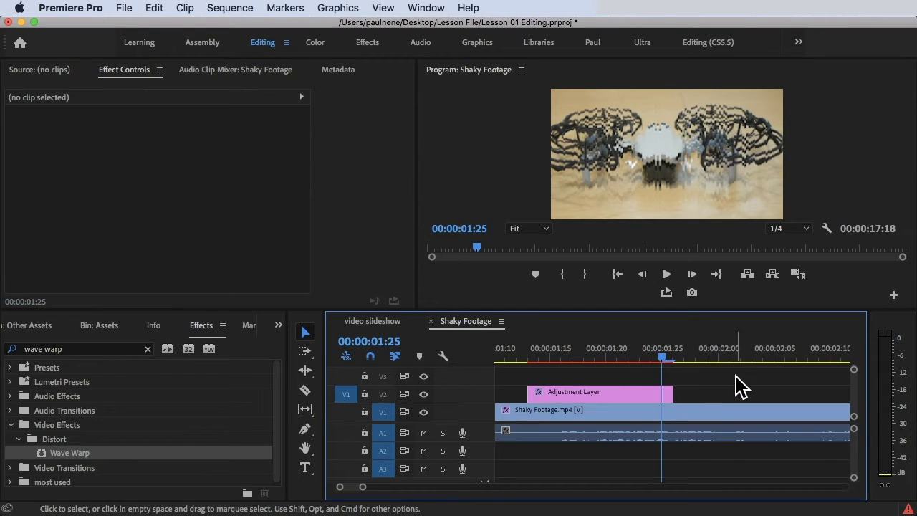
click(623, 391)
key(Delete)
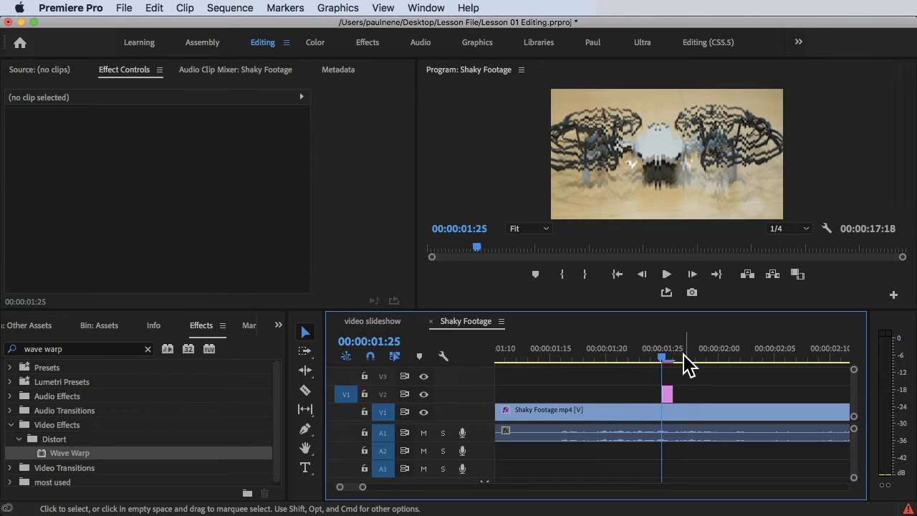
- Copy the one-frame adjustment layer piece on V2
key(d)
click(673, 349)
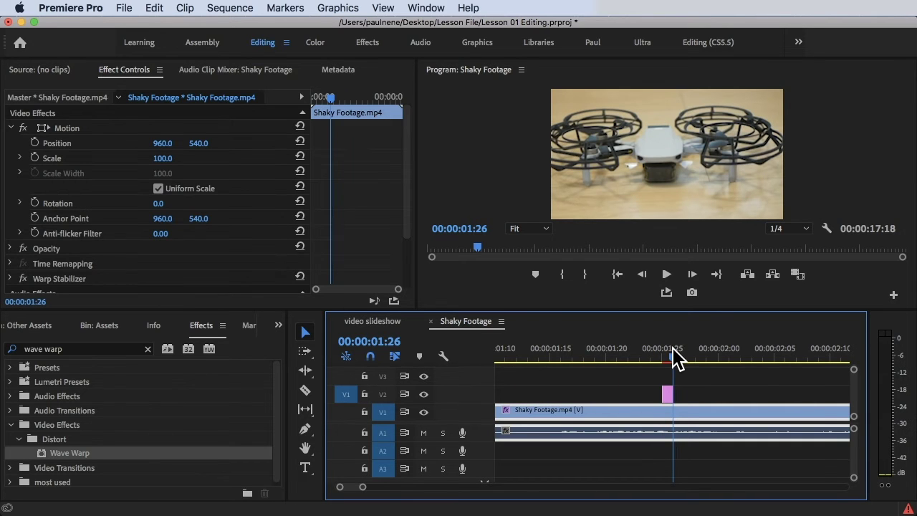
click(666, 393)
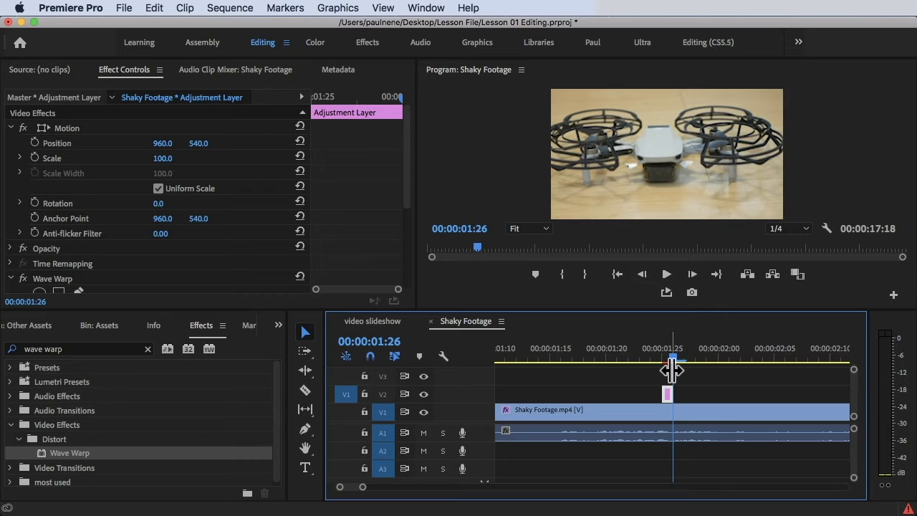
right_click(667, 396)
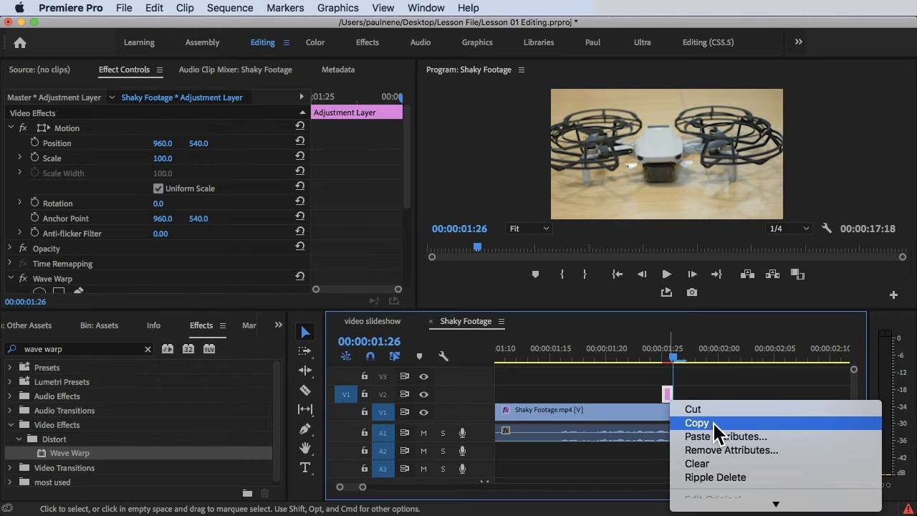
click(719, 424)
- Try to paste the copied adjustment layer piece at 00:00:01:27 and undo the paste
click(684, 350)
key(super+v)
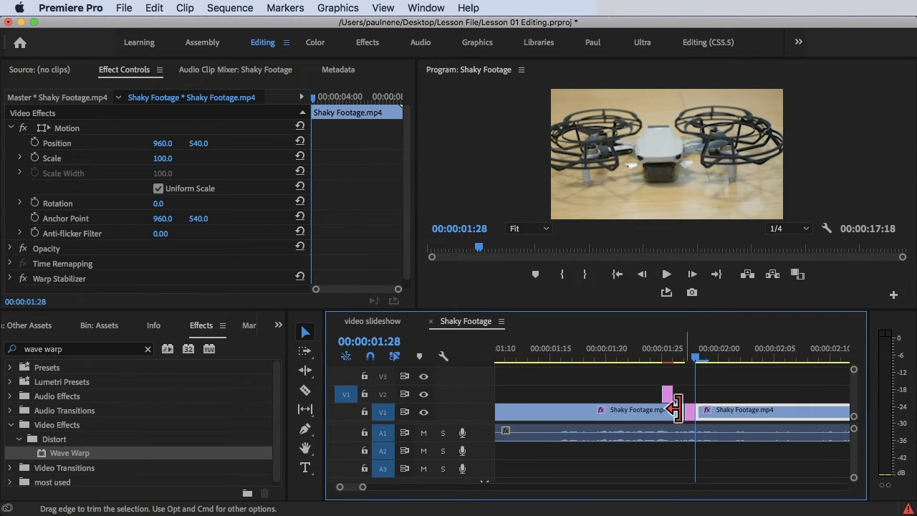
key(super+z)
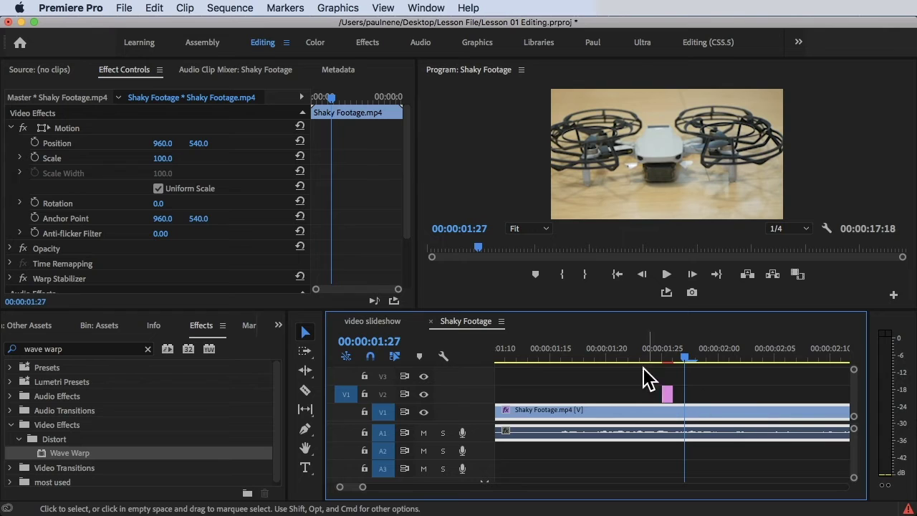
- Target track V2 instead of V1 and paste four copies of the one-frame adjustment layer between 00:00:01:28 and 00:00:02:09
click(383, 395)
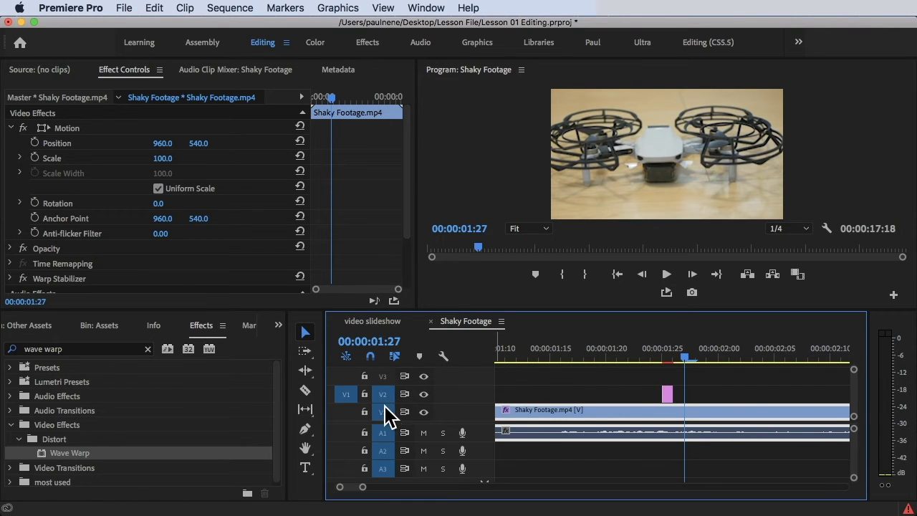
click(385, 413)
click(673, 353)
drag(672, 353, 696, 362)
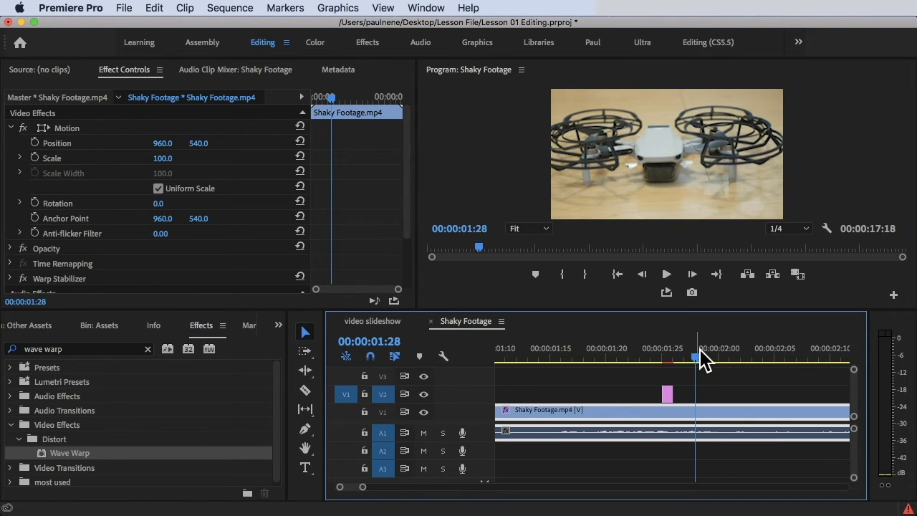
key(super+v)
drag(712, 353, 788, 350)
key(super+v)
key(super+v)
click(819, 352)
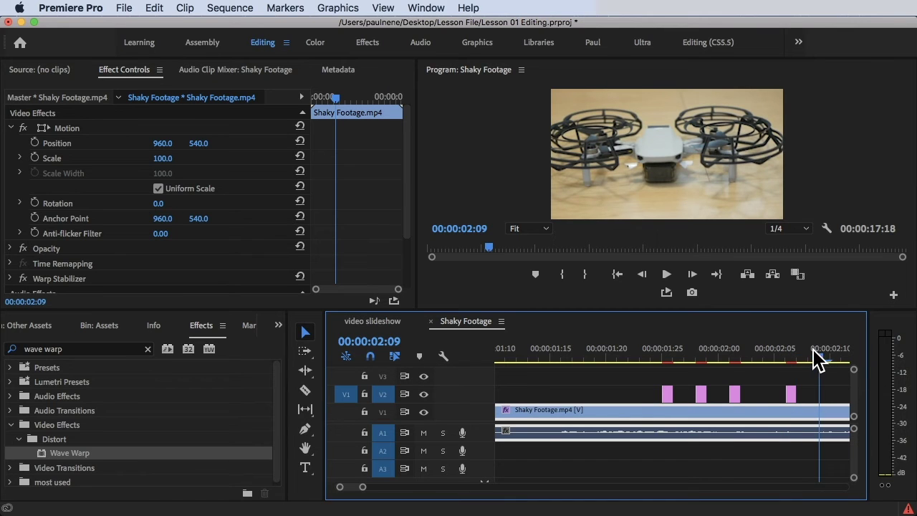
key(super+v)
- Play back the sequence across the five one-frame adjustment layer pieces to review the glitch
drag(684, 351, 635, 352)
key(space)
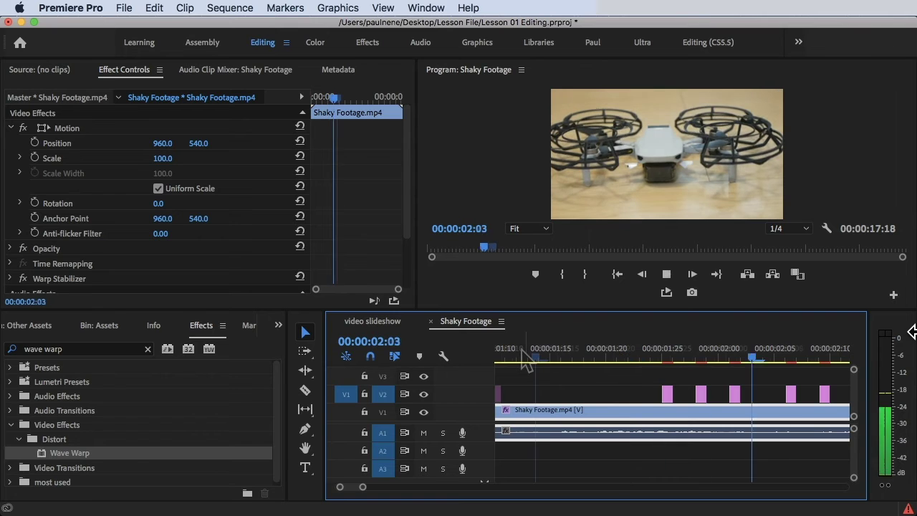
click(529, 351)
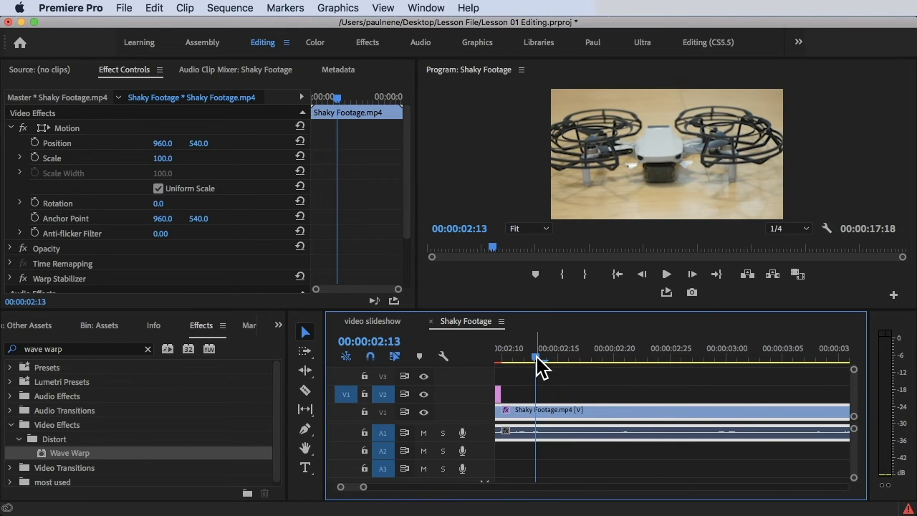
- Move the last two adjustment layer pieces on V2 together so they start at about 00:00:02:17
key(minus)
key(minus)
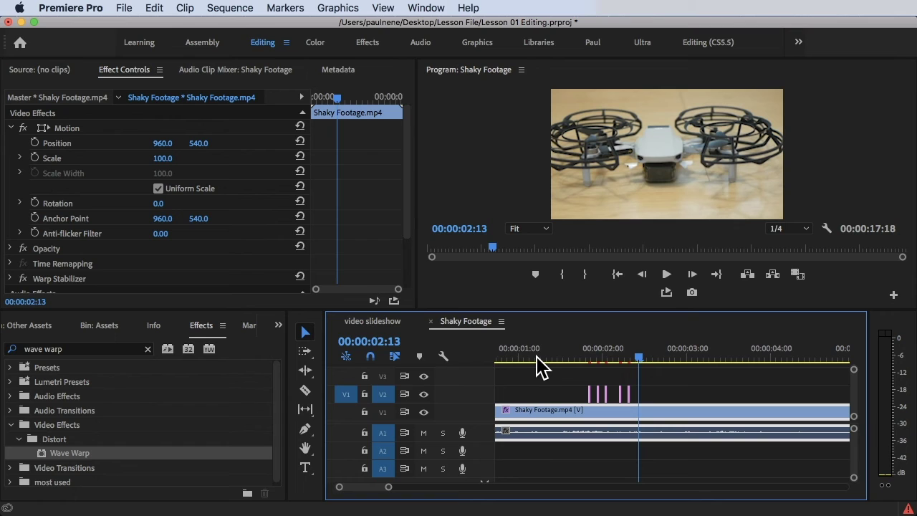
key(equal)
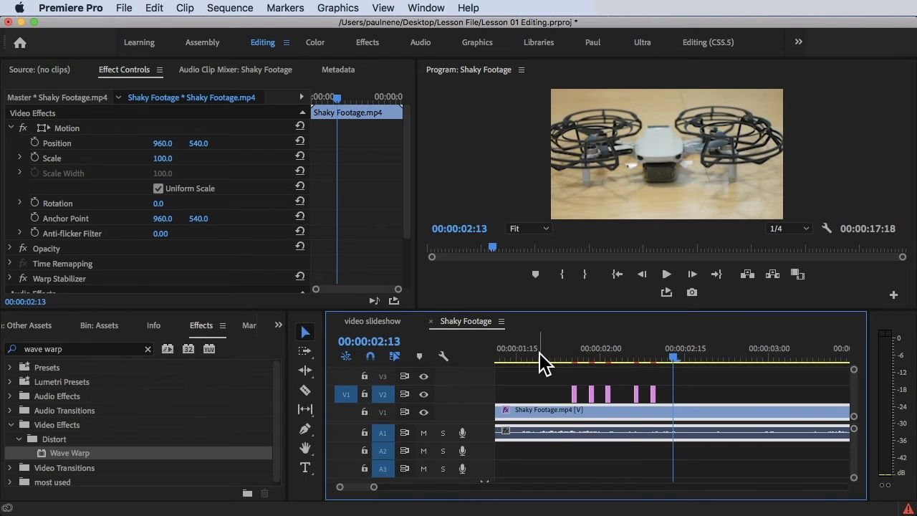
drag(568, 344, 565, 339)
drag(630, 373, 735, 396)
click(758, 394)
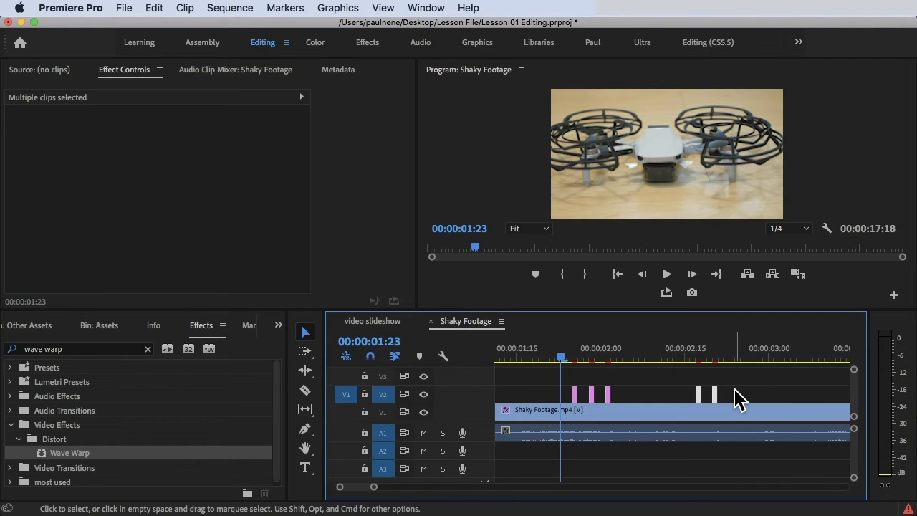
- Paste two more one-frame adjustment layer copies at 00:00:03:00 and 00:00:03:03 and reposition pieces on V2 for uneven spacing
click(752, 364)
click(768, 356)
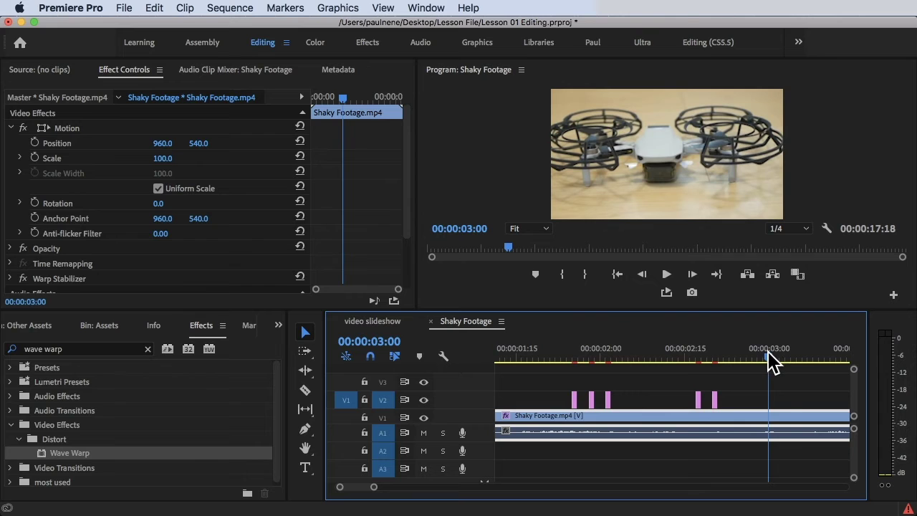
key(super+v)
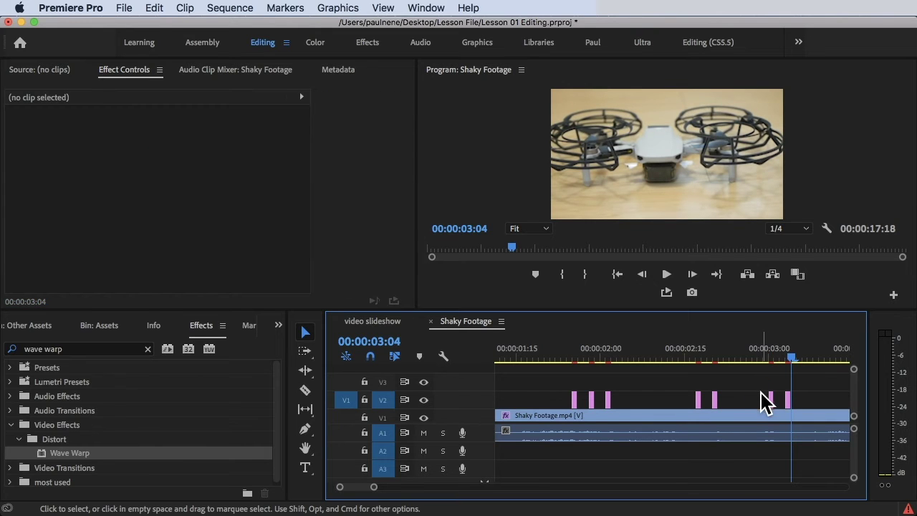
drag(772, 399, 675, 402)
- Play back the unevenly spaced glitch frames and return the playhead to the first adjustment layer piece at 00:00:01:25
click(538, 355)
key(space)
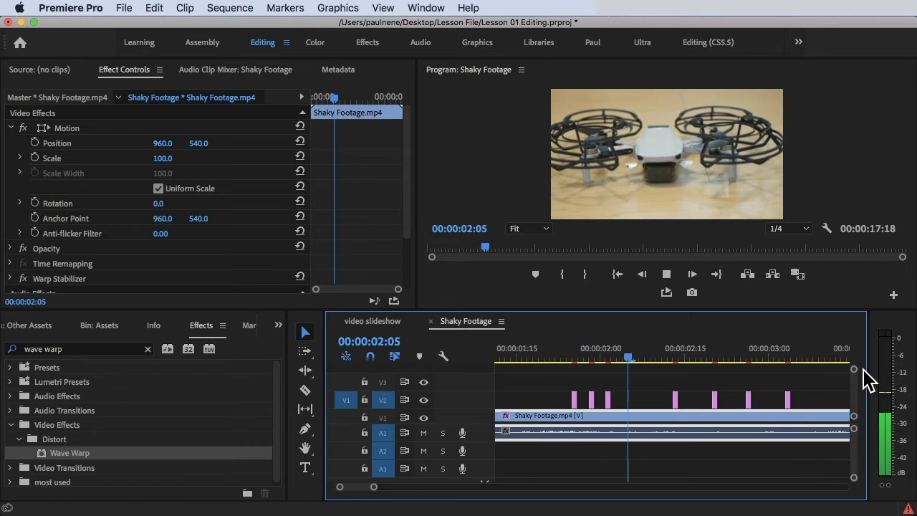
key(space)
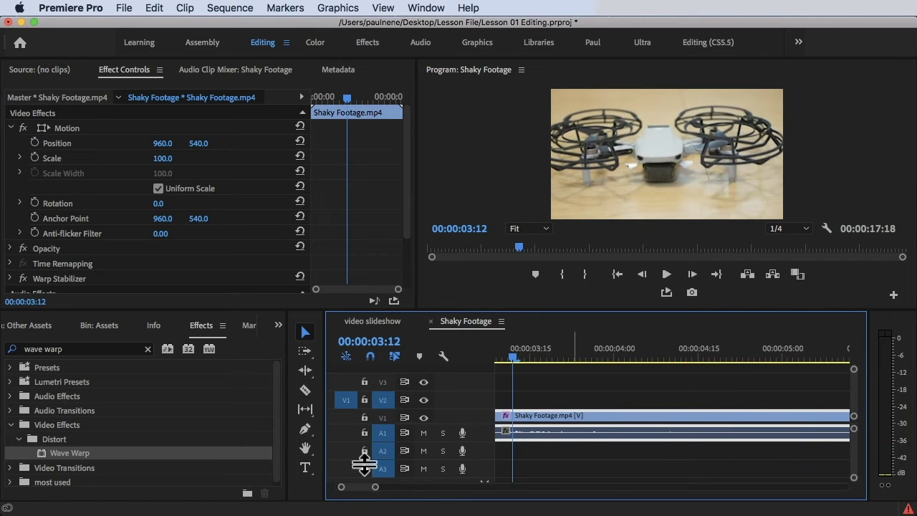
mouse_move(375, 488)
mouse_down()
mouse_move(402, 487)
mouse_move(405, 475)
mouse_move(391, 494)
mouse_move(378, 494)
mouse_move(410, 480)
mouse_move(389, 482)
mouse_up()
click(544, 354)
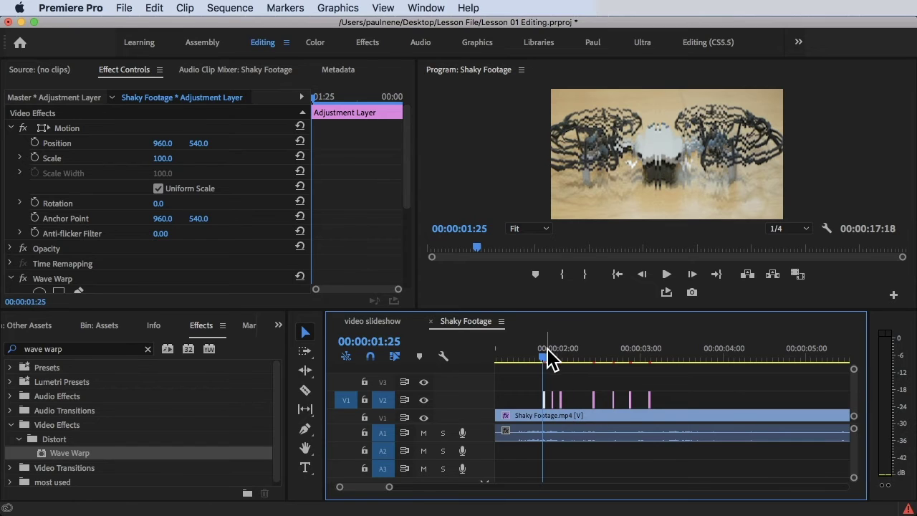
- Set the Wave Warp Wave Height to 8 on the first adjustment layer piece at 00:00:01:25
click(546, 352)
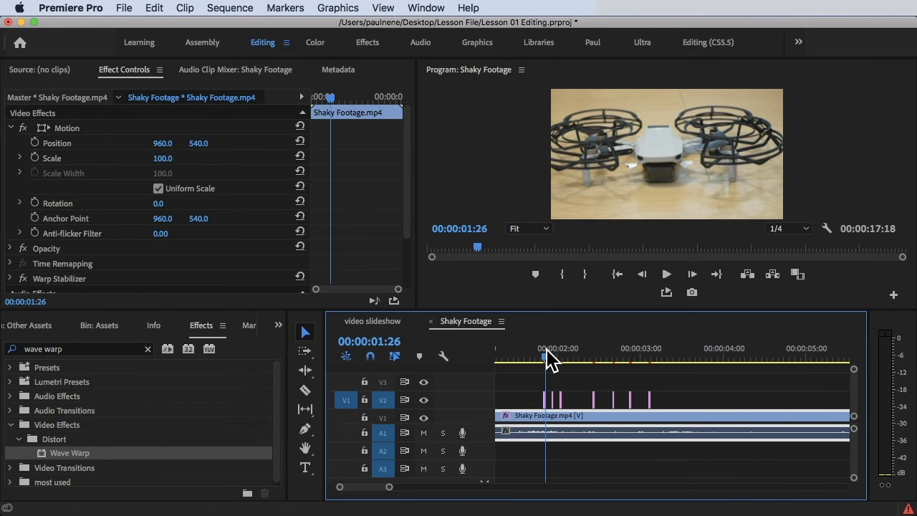
click(546, 357)
double_click(546, 398)
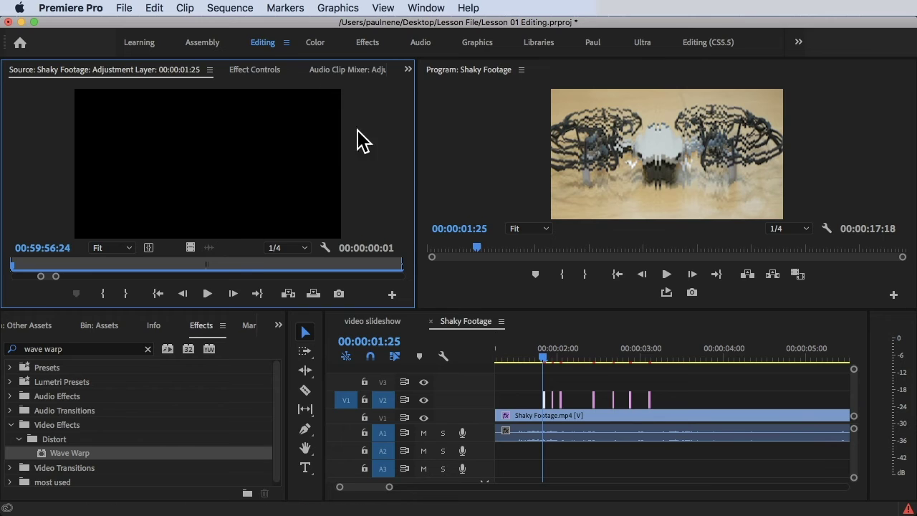
click(257, 70)
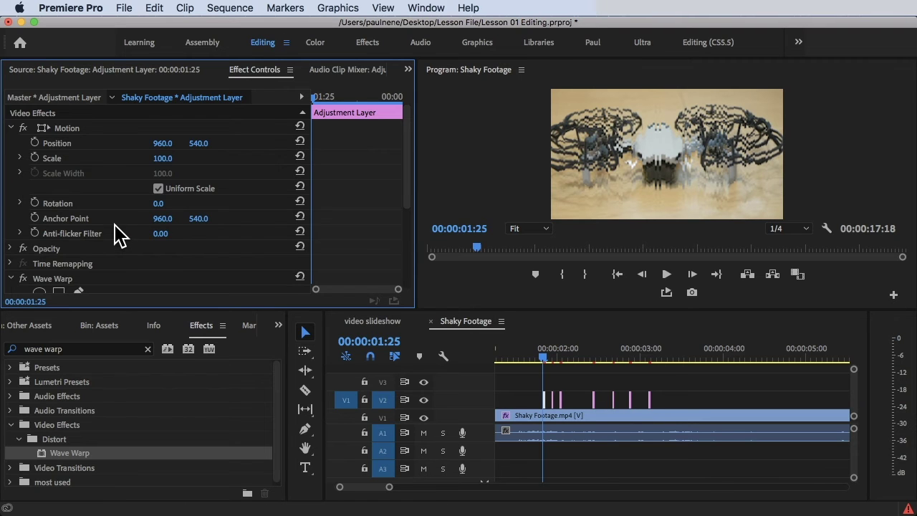
scroll(107, 251, down, 5)
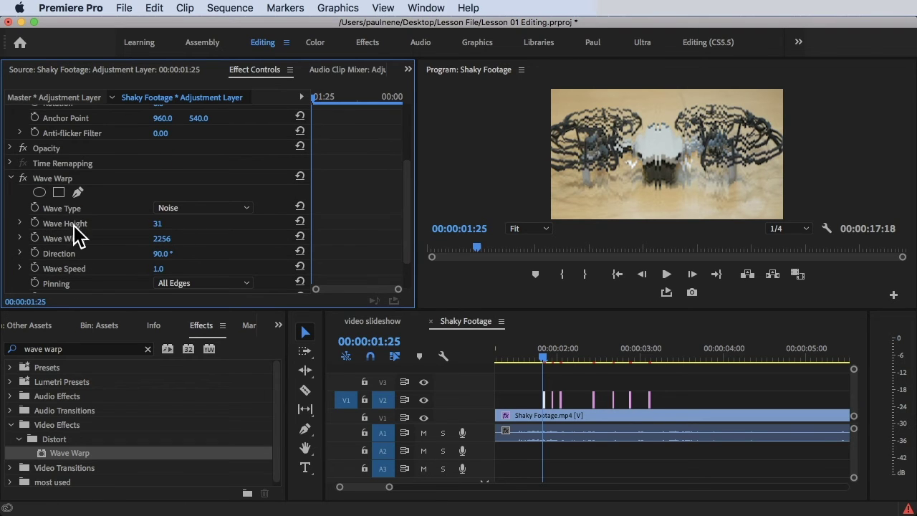
click(162, 224)
text(2)
key(Return)
drag(157, 224, 161, 224)
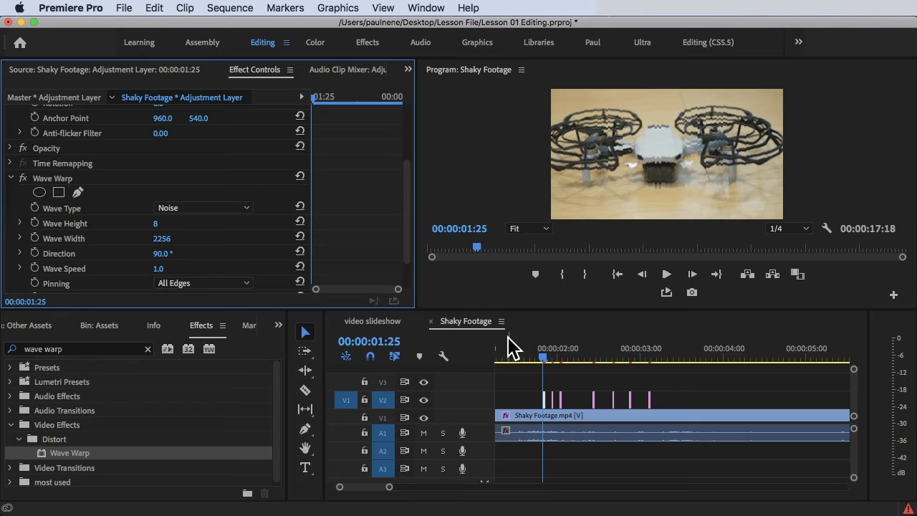
- Find the Lumetri Color effect and apply it above Wave Warp on the second adjustment layer piece at 00:00:01:28
mouse_move(541, 352)
mouse_down()
mouse_move(532, 351)
mouse_move(579, 349)
mouse_move(543, 345)
mouse_move(552, 348)
mouse_up()
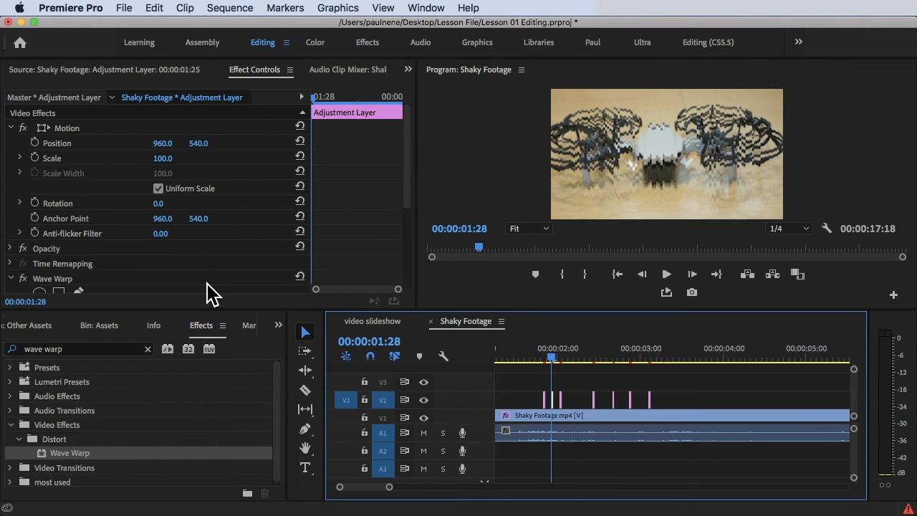
click(278, 326)
click(232, 276)
click(54, 349)
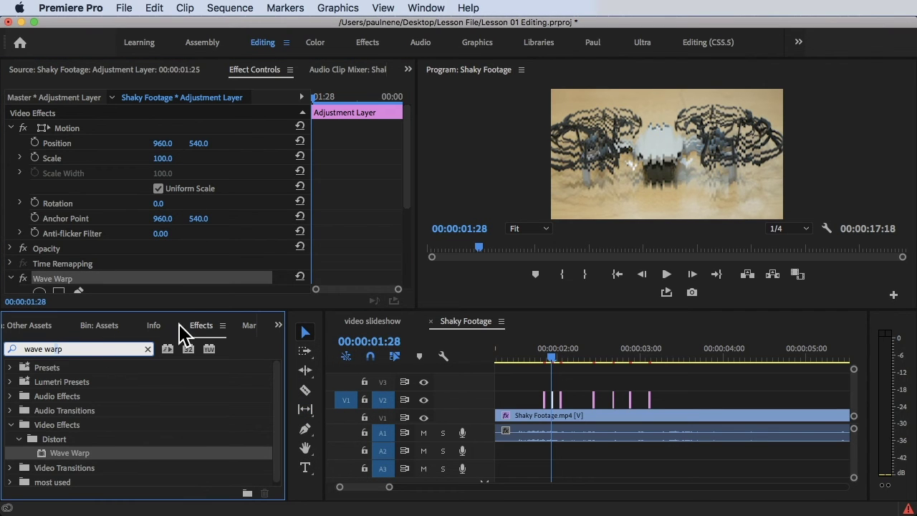
drag(81, 346, 6, 349)
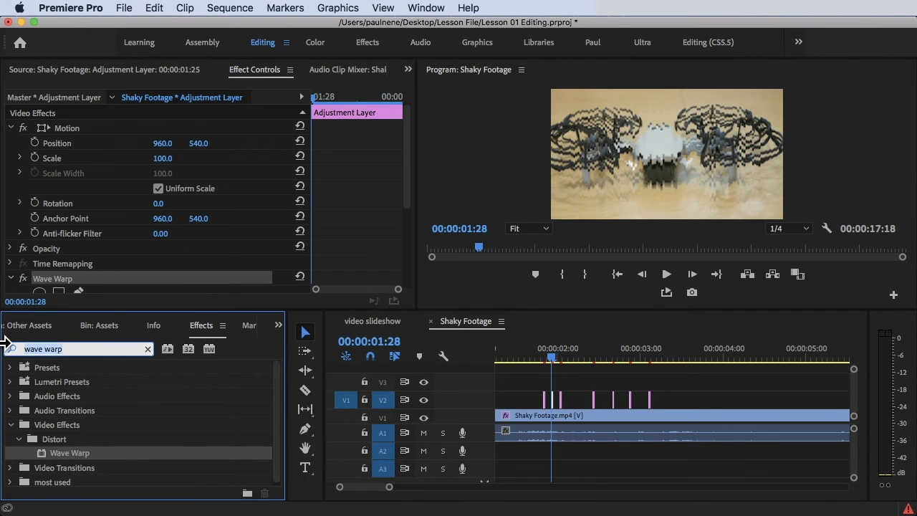
text(lumetri)
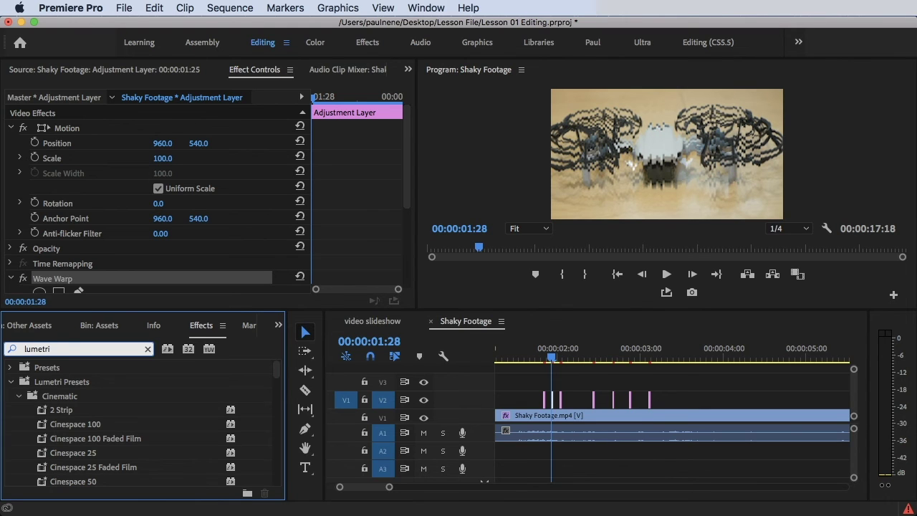
text( colo)
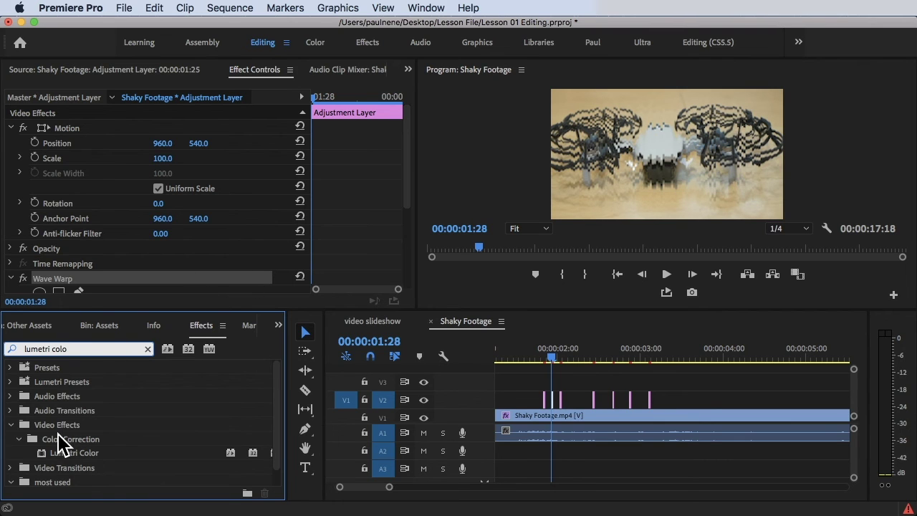
click(82, 454)
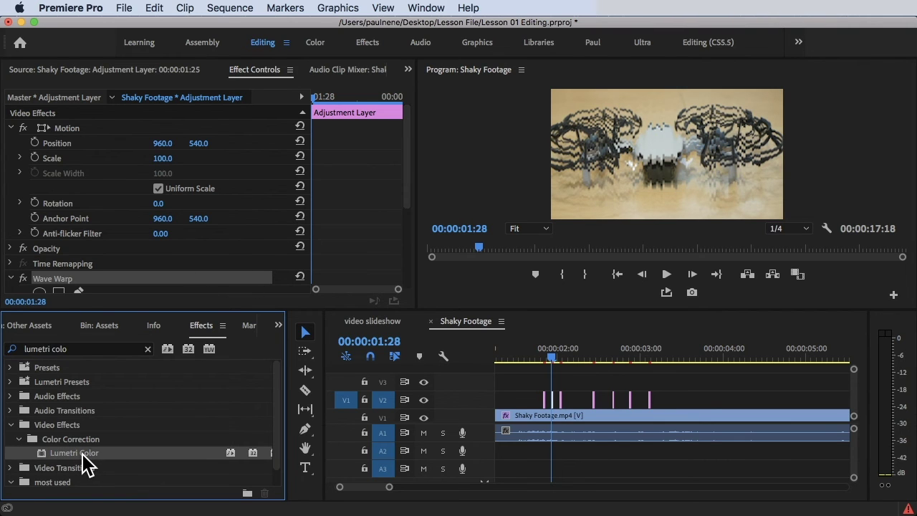
drag(84, 456, 550, 402)
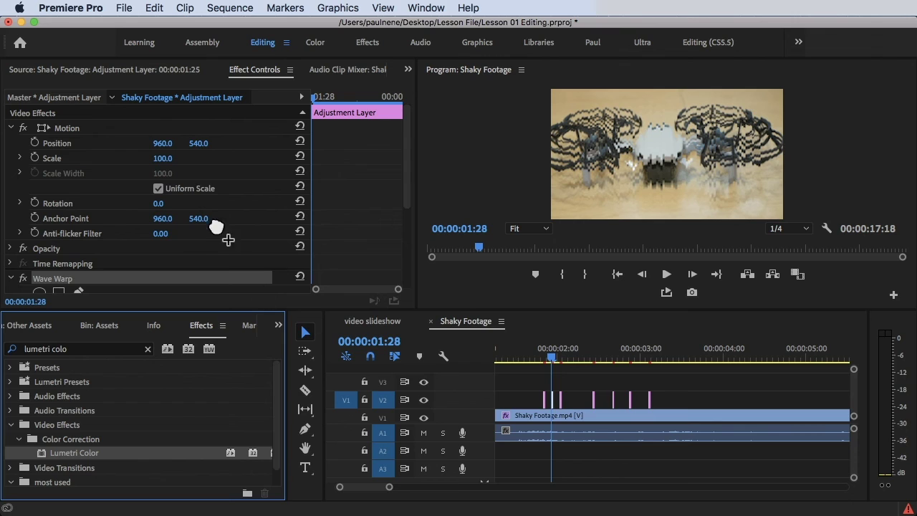
drag(176, 160, 136, 270)
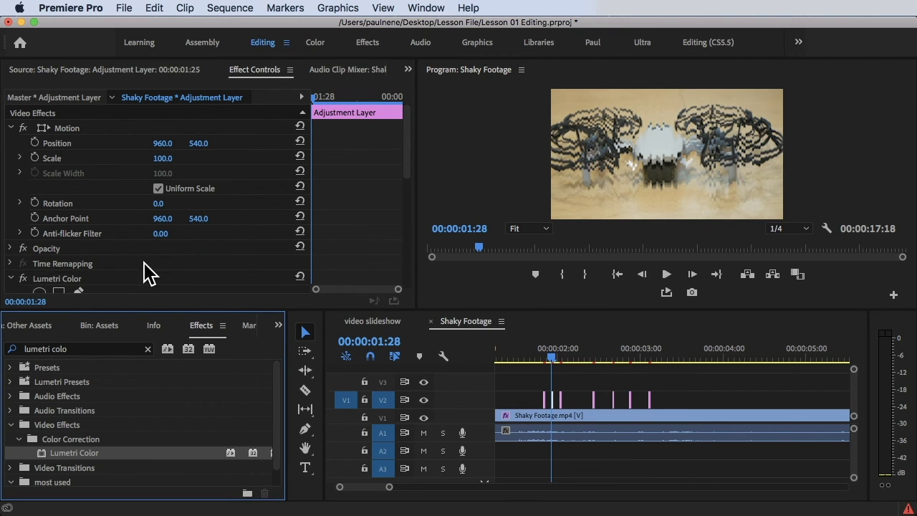
- In Lumetri Color's RGB Curves, lower the red curve's highlight endpoint to about 60% and bow its darker range above the diagonal
scroll(140, 252, down, 5)
scroll(93, 199, down, 4)
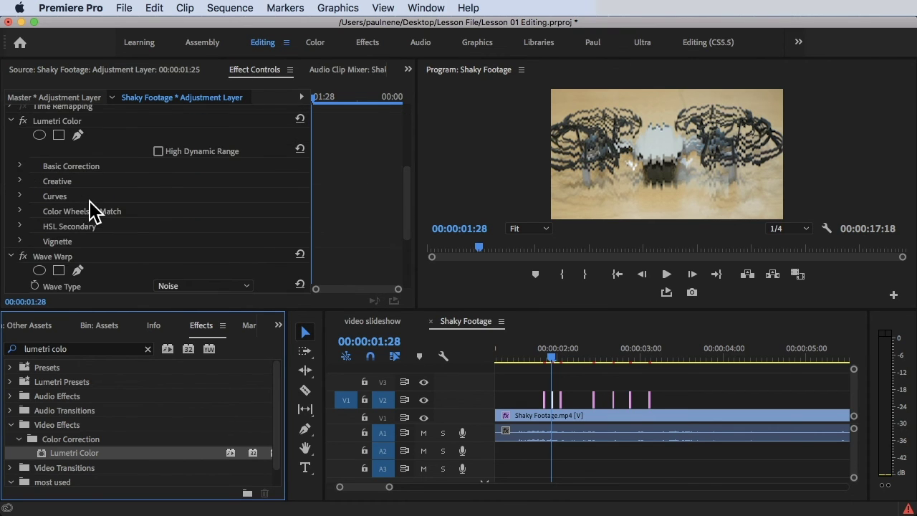
scroll(71, 244, down, 6)
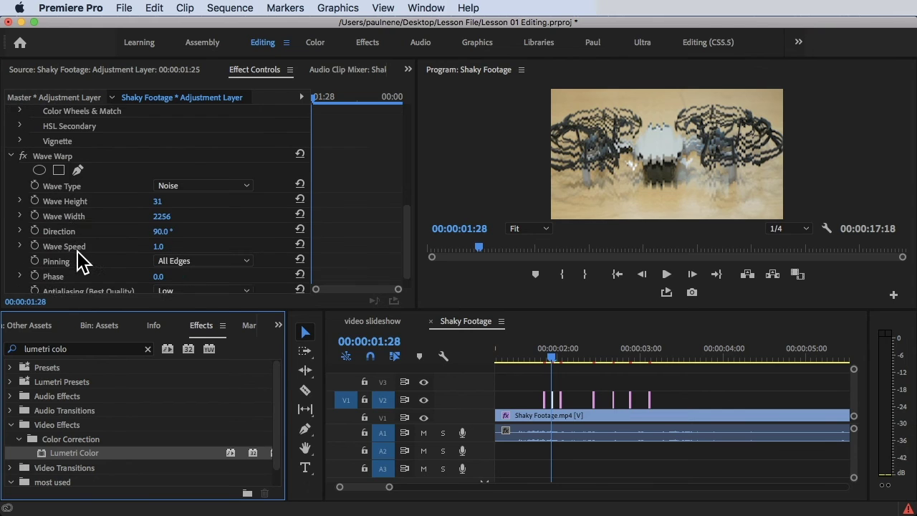
scroll(75, 247, up, 3)
scroll(78, 247, up, 3)
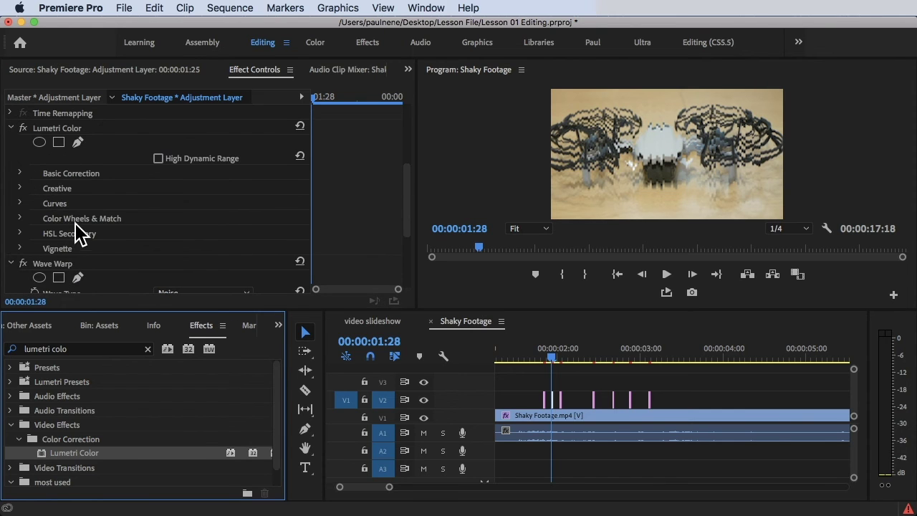
click(19, 203)
scroll(108, 222, down, 4)
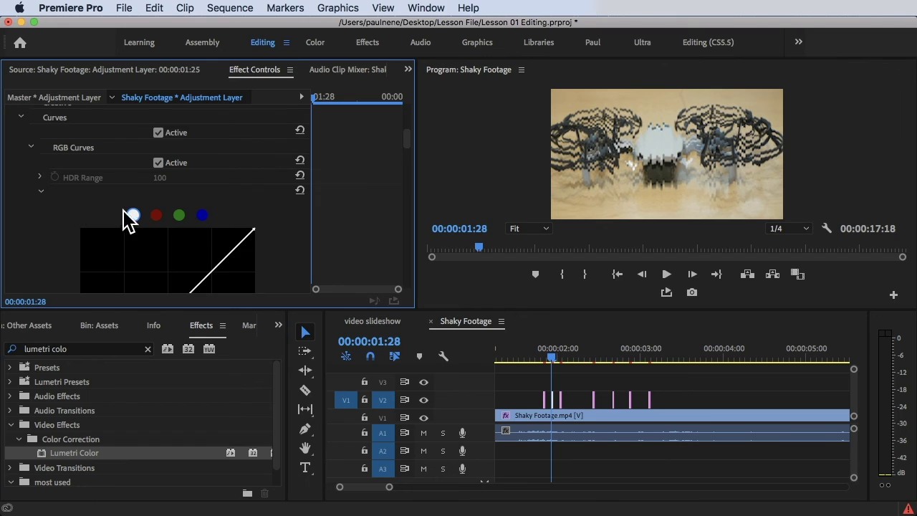
click(157, 187)
scroll(170, 197, down, 3)
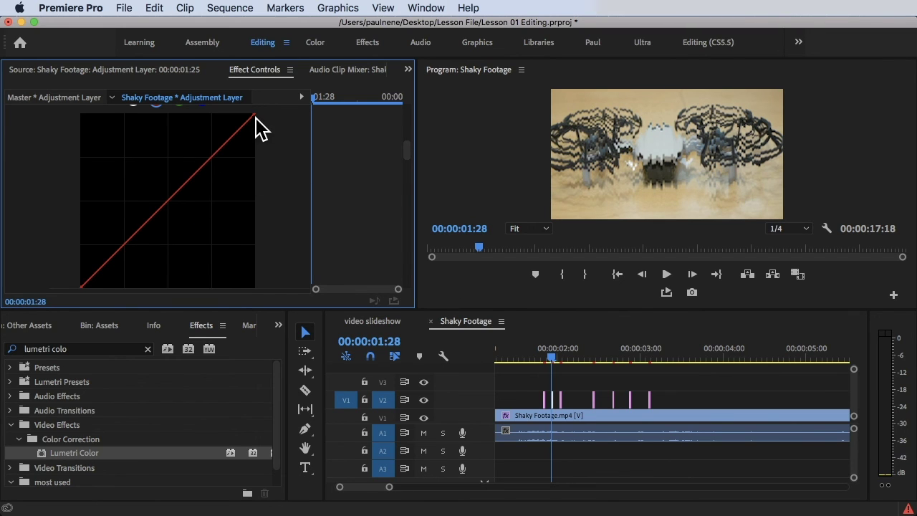
scroll(256, 129, down, 2)
scroll(256, 133, up, 3)
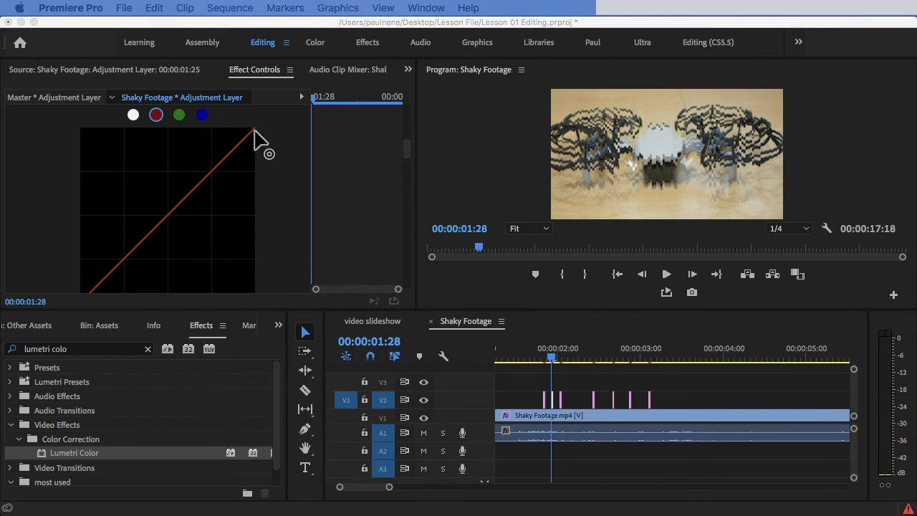
click(258, 138)
drag(257, 138, 266, 198)
drag(142, 269, 119, 246)
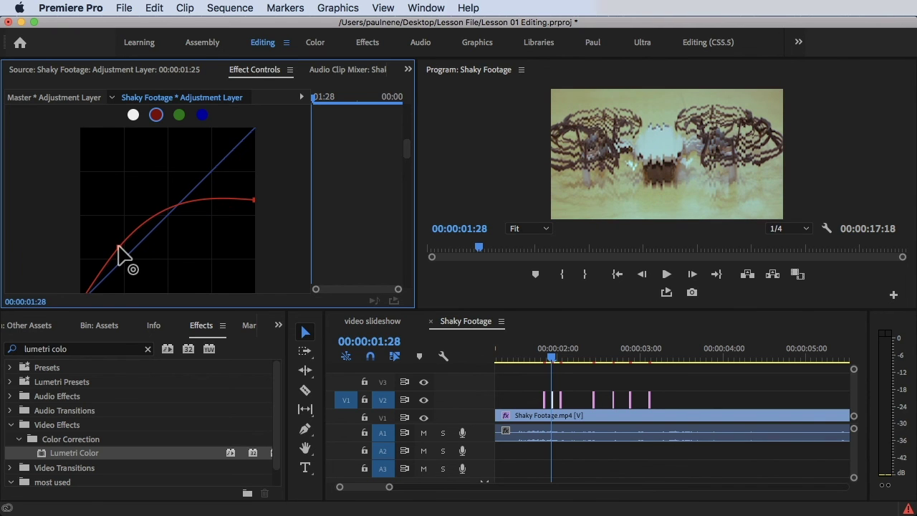
- Play back the glitch section twice from just before the first adjustment layer piece, starting at about 00:00:01:21
click(534, 360)
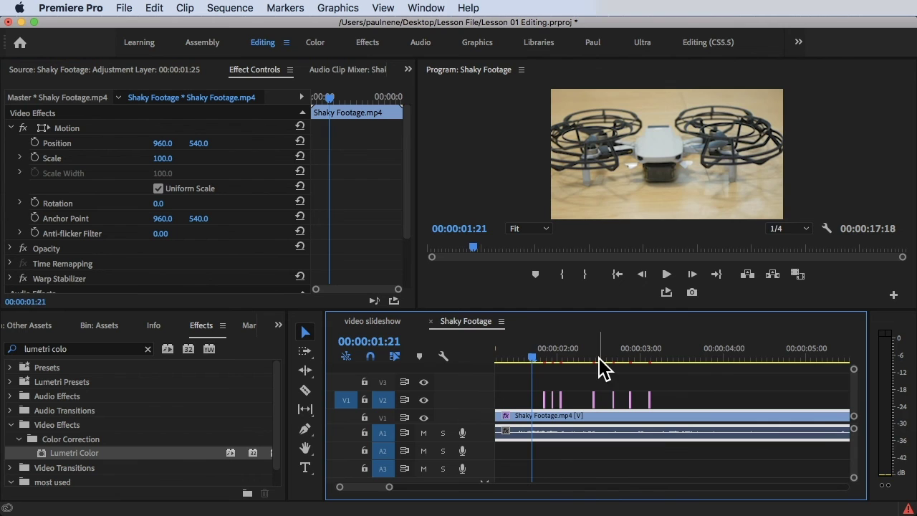
key(space)
key(space)
drag(561, 354, 535, 350)
key(space)
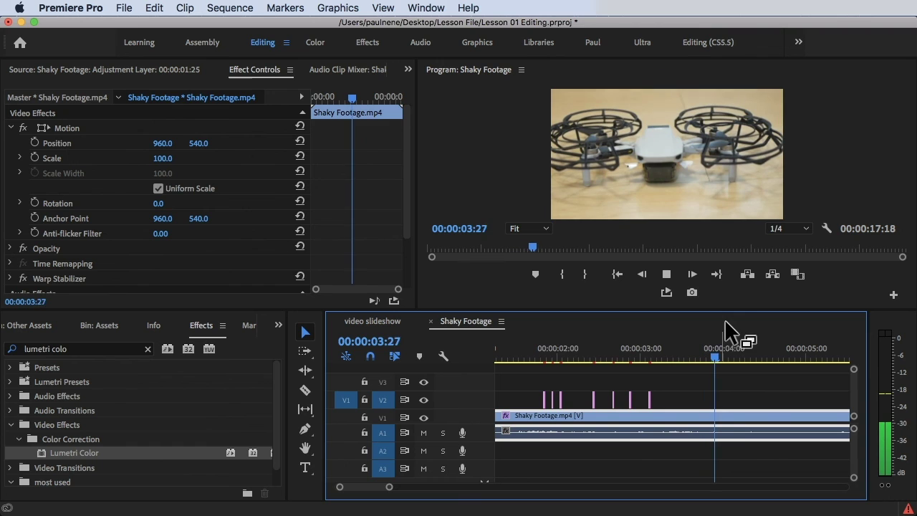
key(space)
- Replay the glitch section from 00:00:01:12, zoom out the timeline and return the playhead to 00:00:01:09
drag(571, 359, 509, 359)
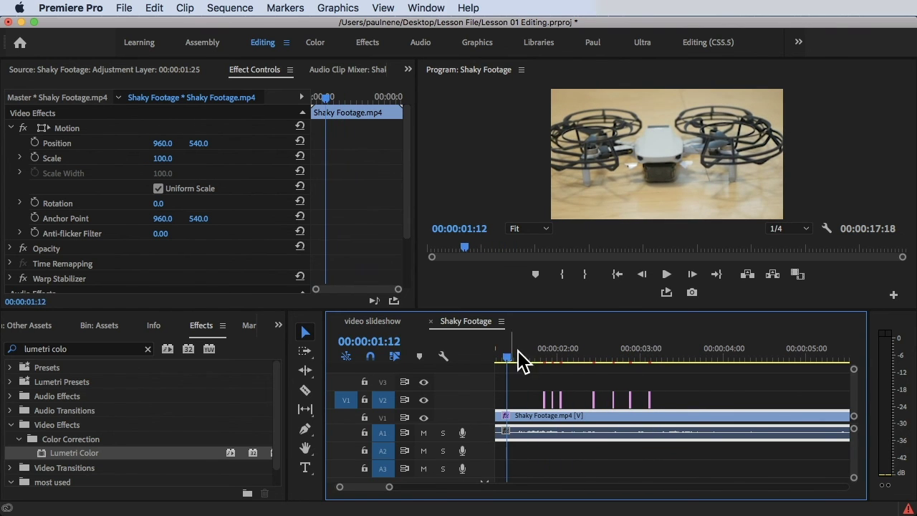
key(minus)
key(space)
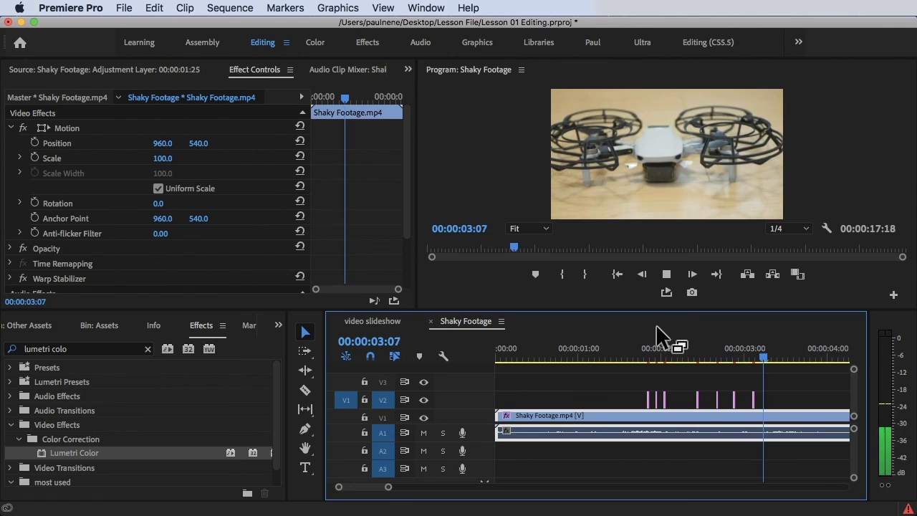
key(space)
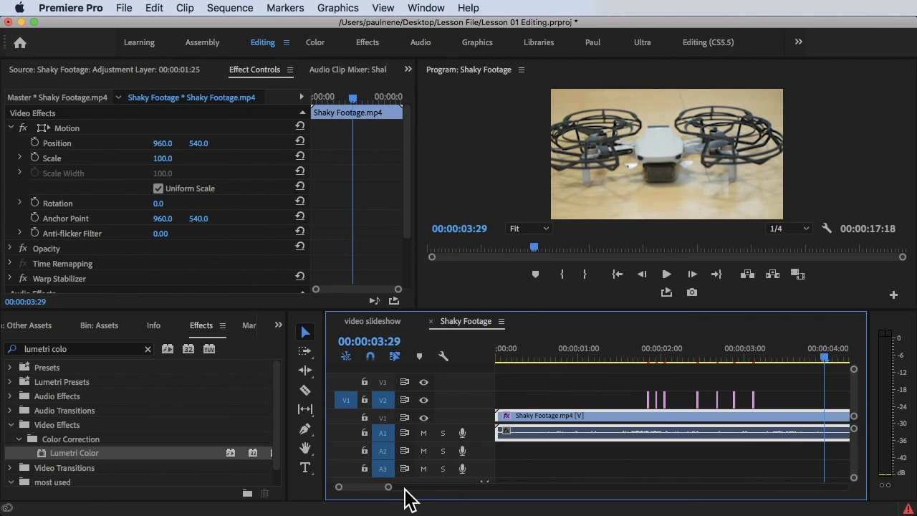
drag(388, 490, 416, 487)
click(541, 355)
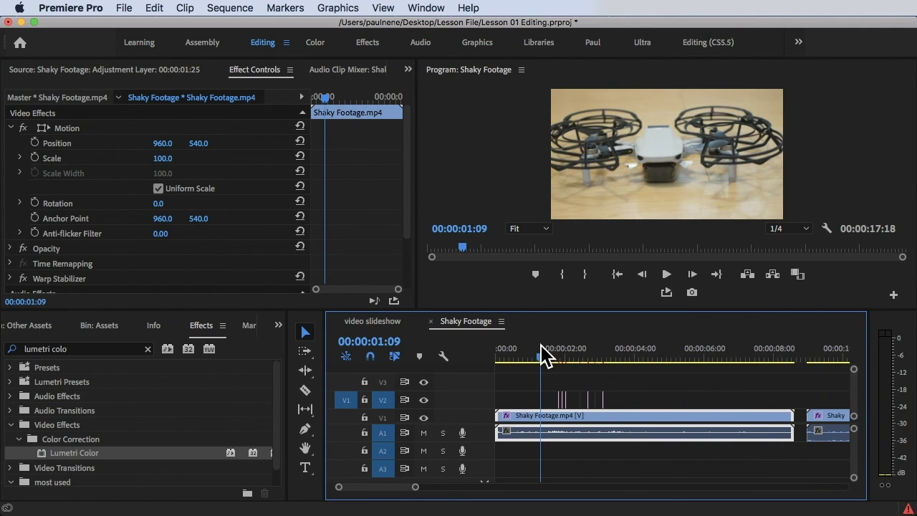